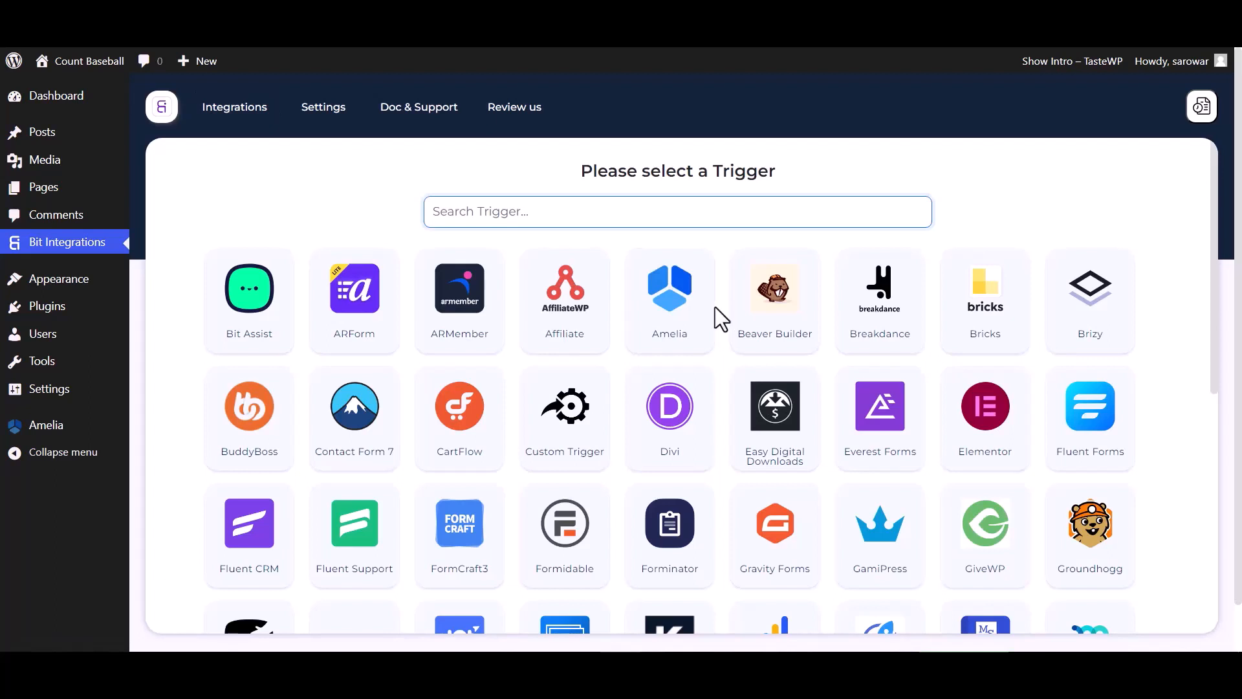
Step: Pick Amelia as the trigger, copy its webhook URL and start fetching a test response
click(702, 327)
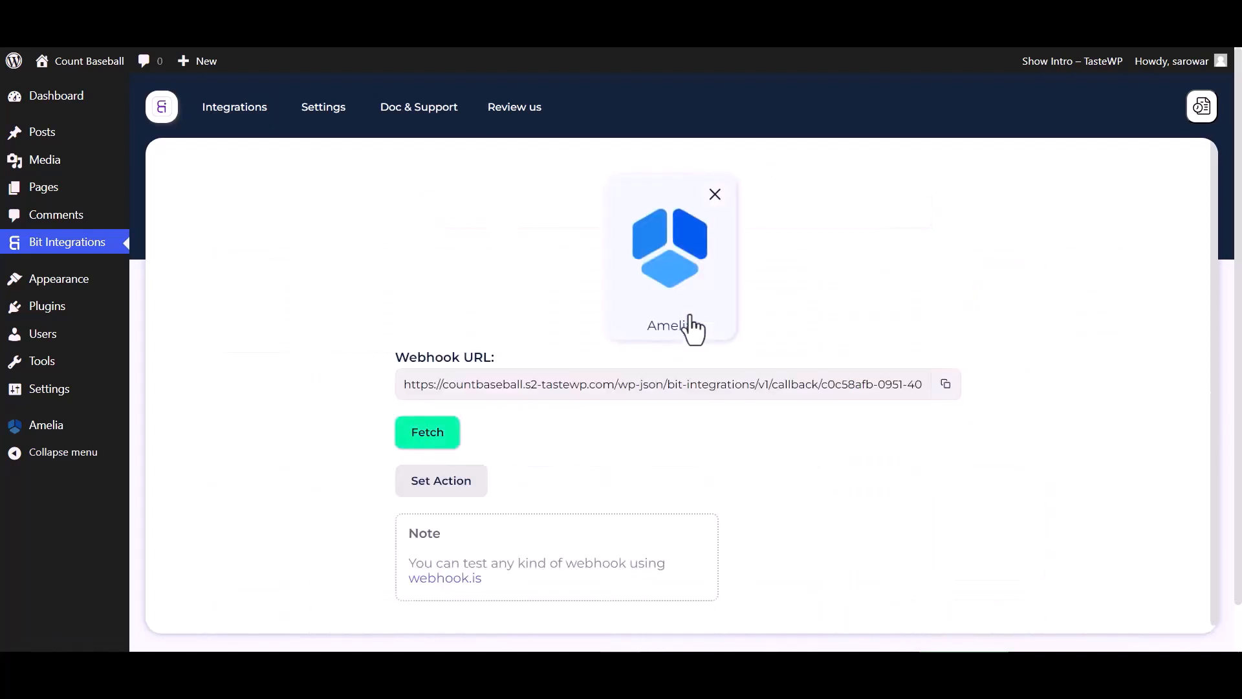
click(945, 386)
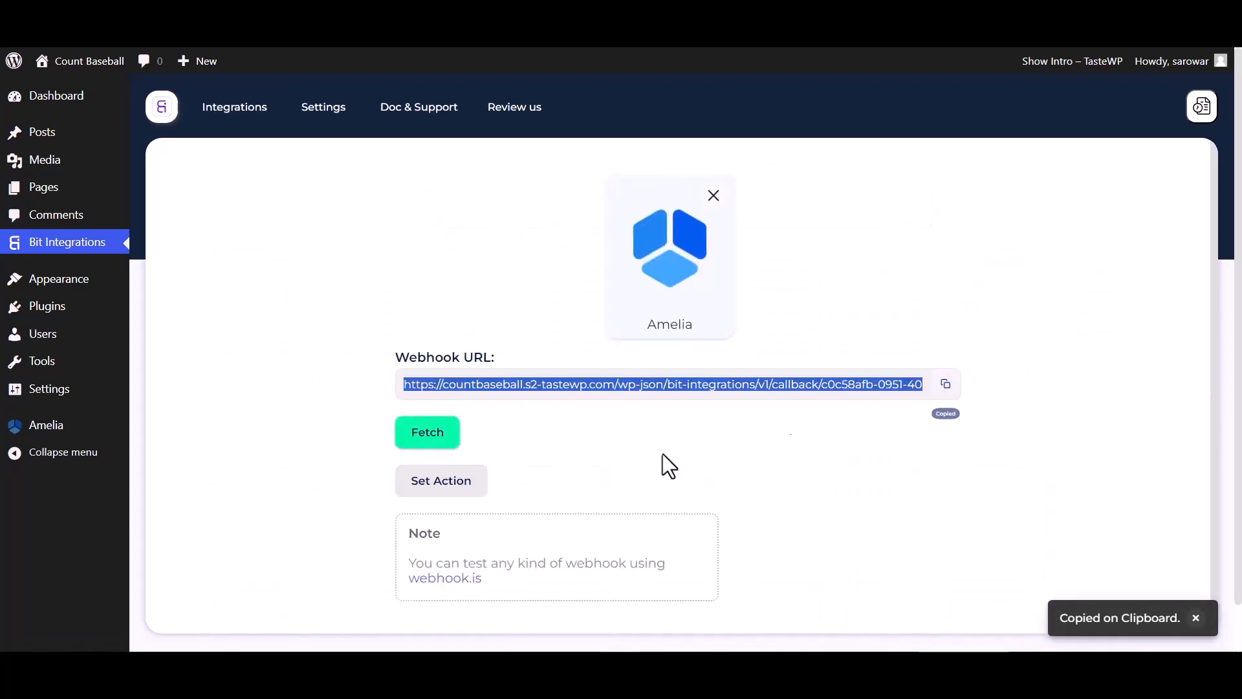
click(436, 441)
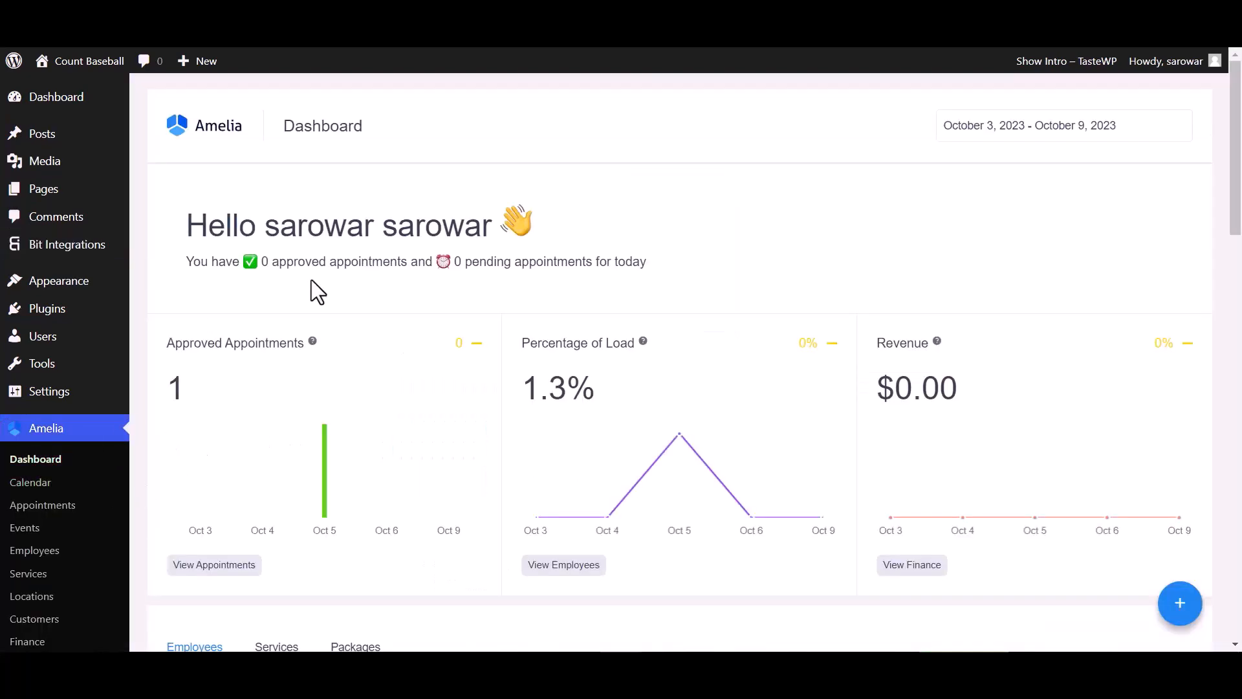
Step: Go to Amelia Settings > Integrations > Web Hooks and start a new web hook
scroll(44, 608, down, 5)
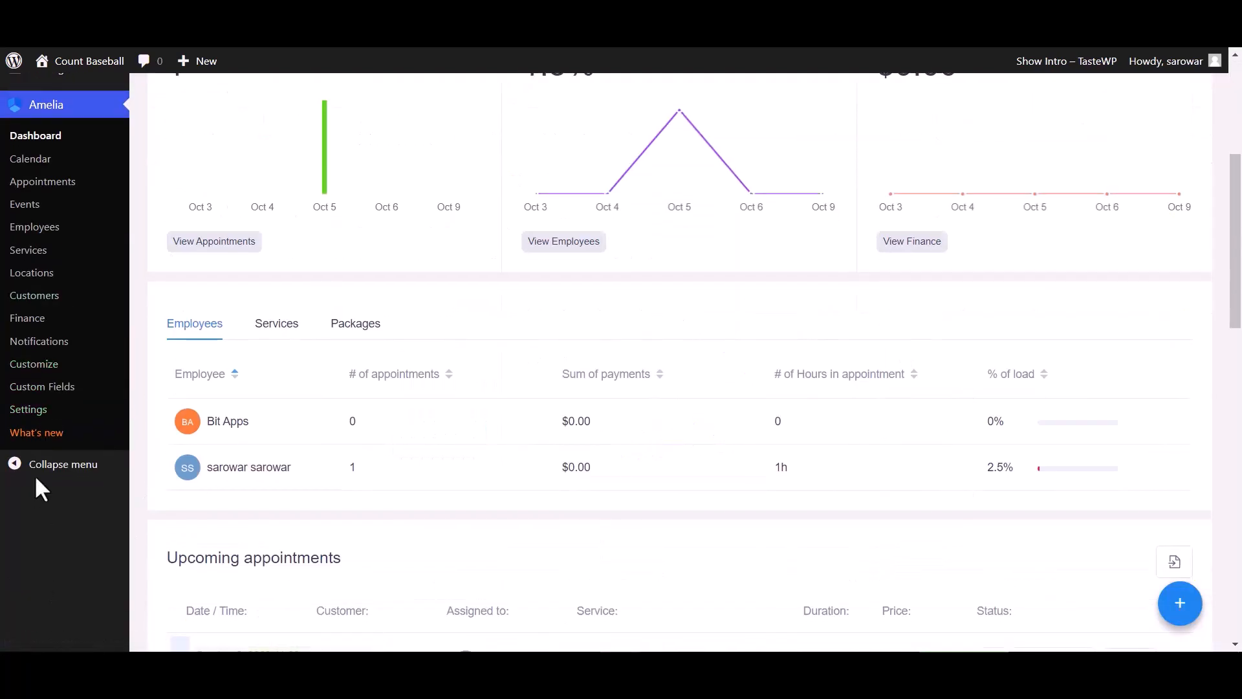
click(37, 411)
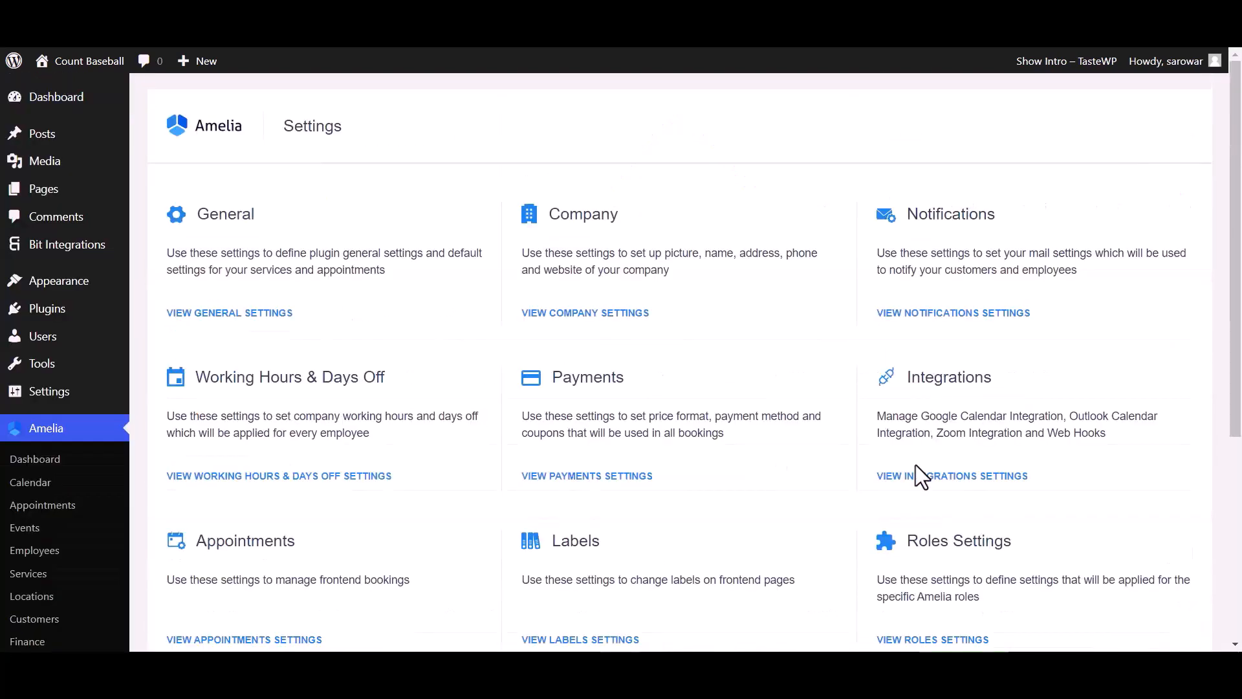
click(934, 396)
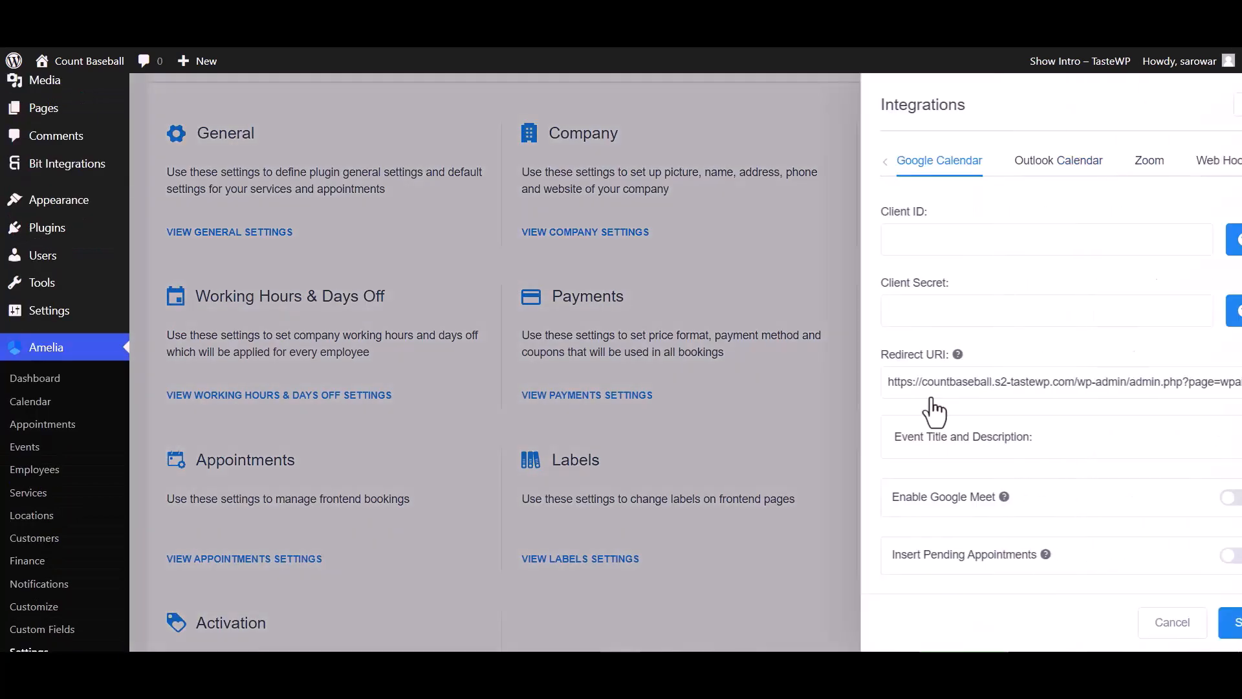
click(1167, 160)
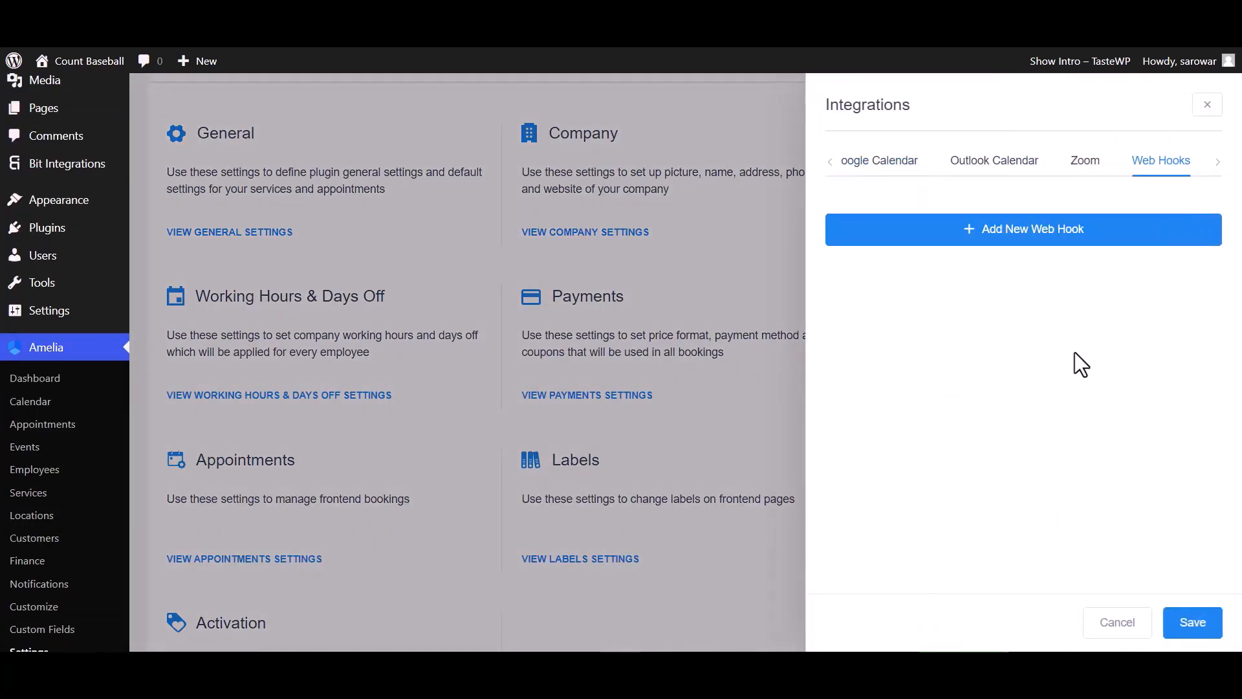
click(1063, 226)
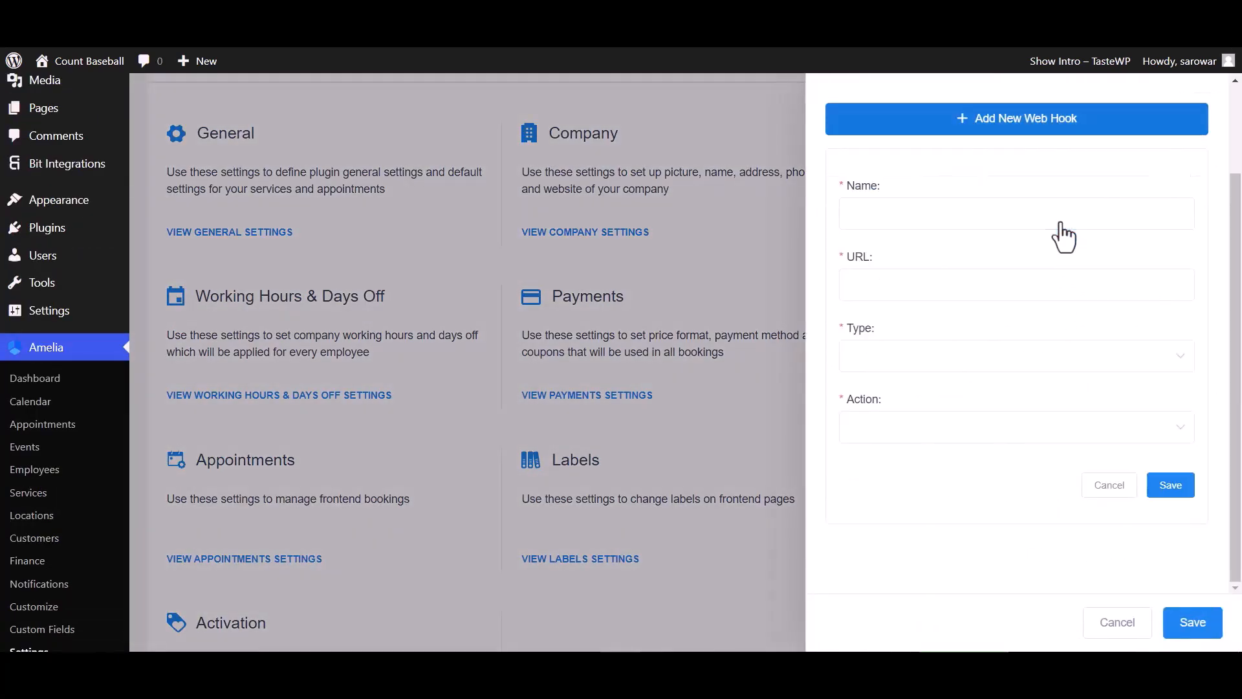
Step: Name the web hook 'Bit Integrations' and paste the copied callback URL
click(898, 220)
text(Bit Integrations)
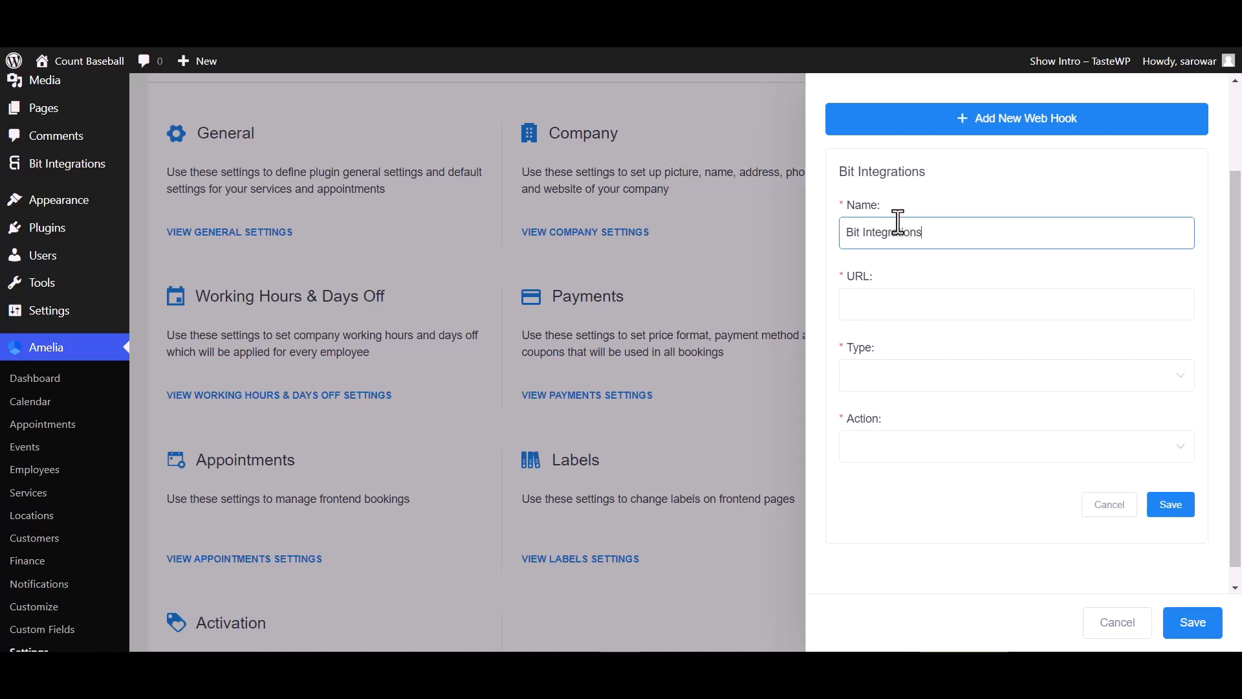
click(891, 306)
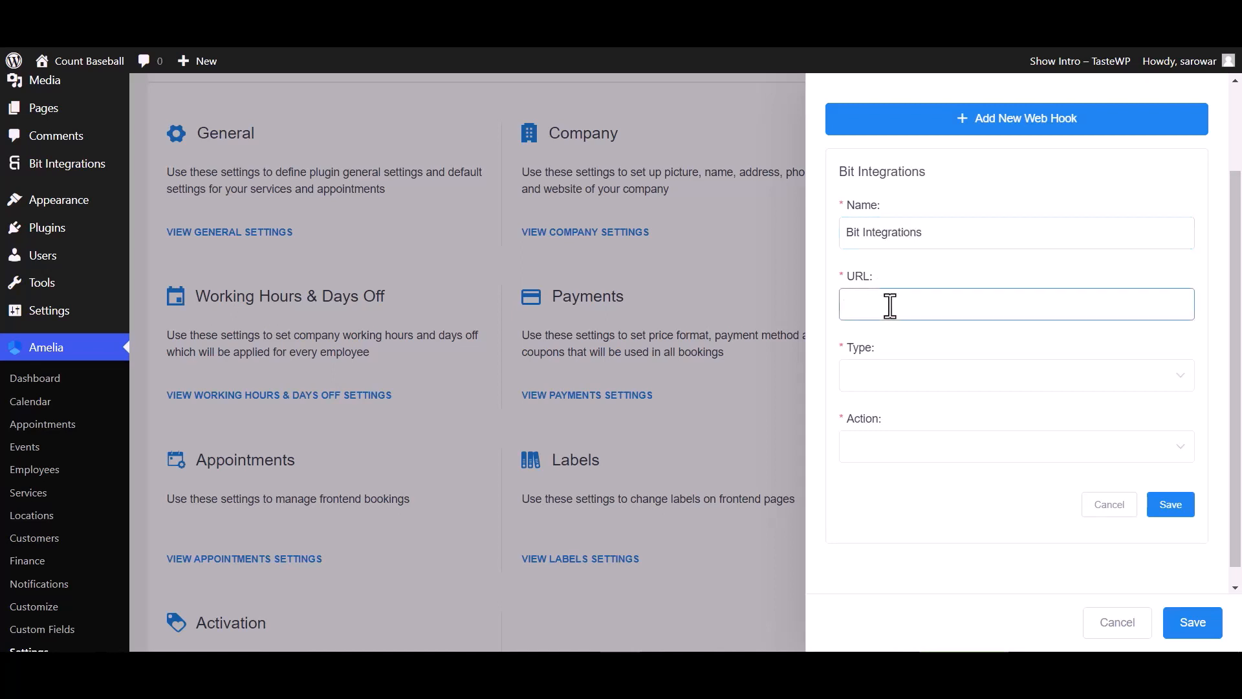
key(ctrl+v)
Step: Set Type to Appointment and Action to Booking Status Changed, then save the web hook
click(894, 387)
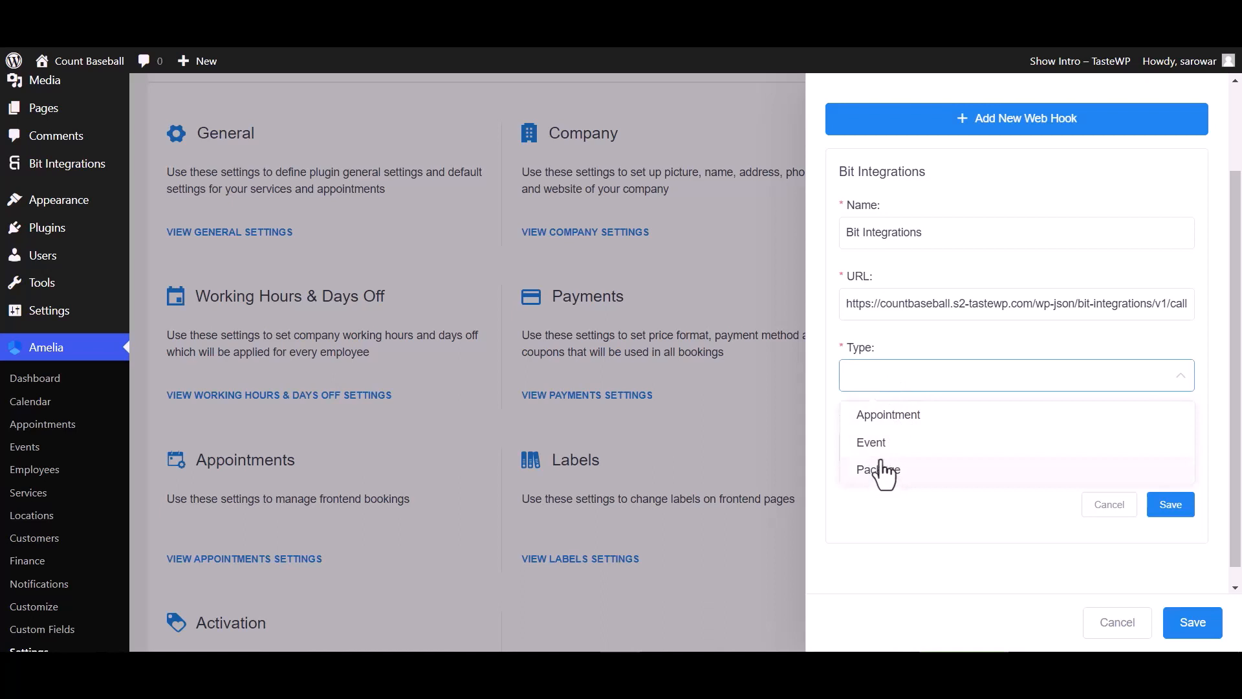
click(890, 421)
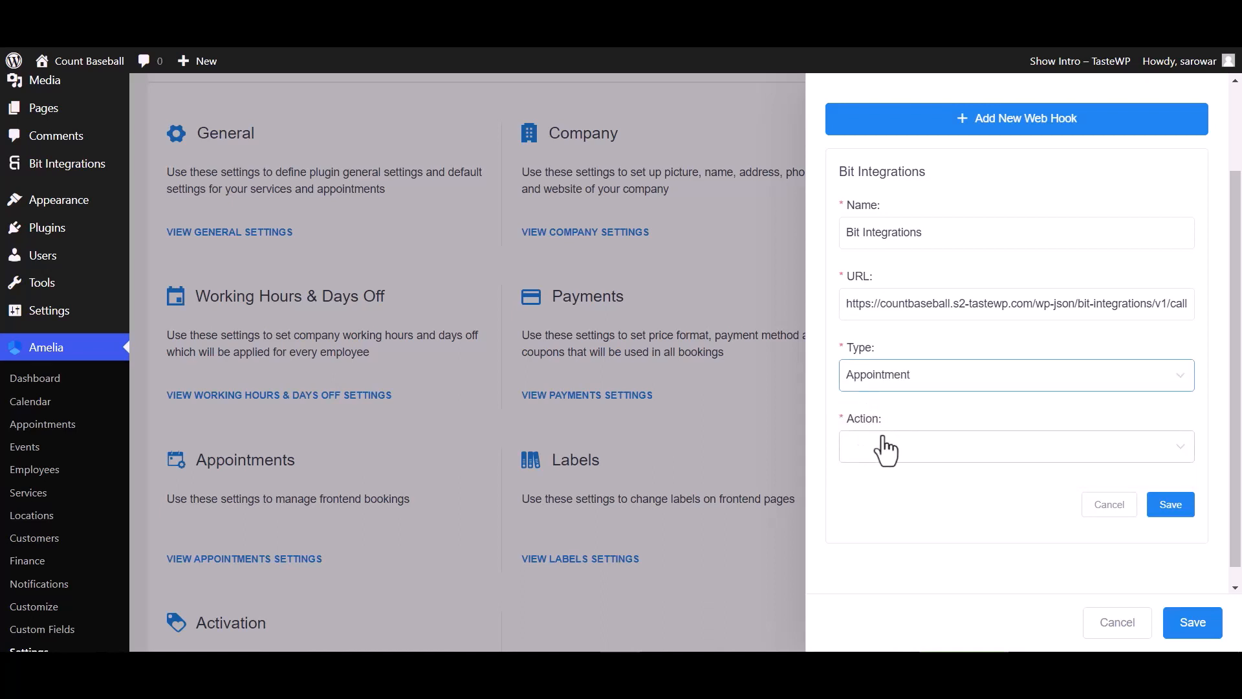
click(885, 451)
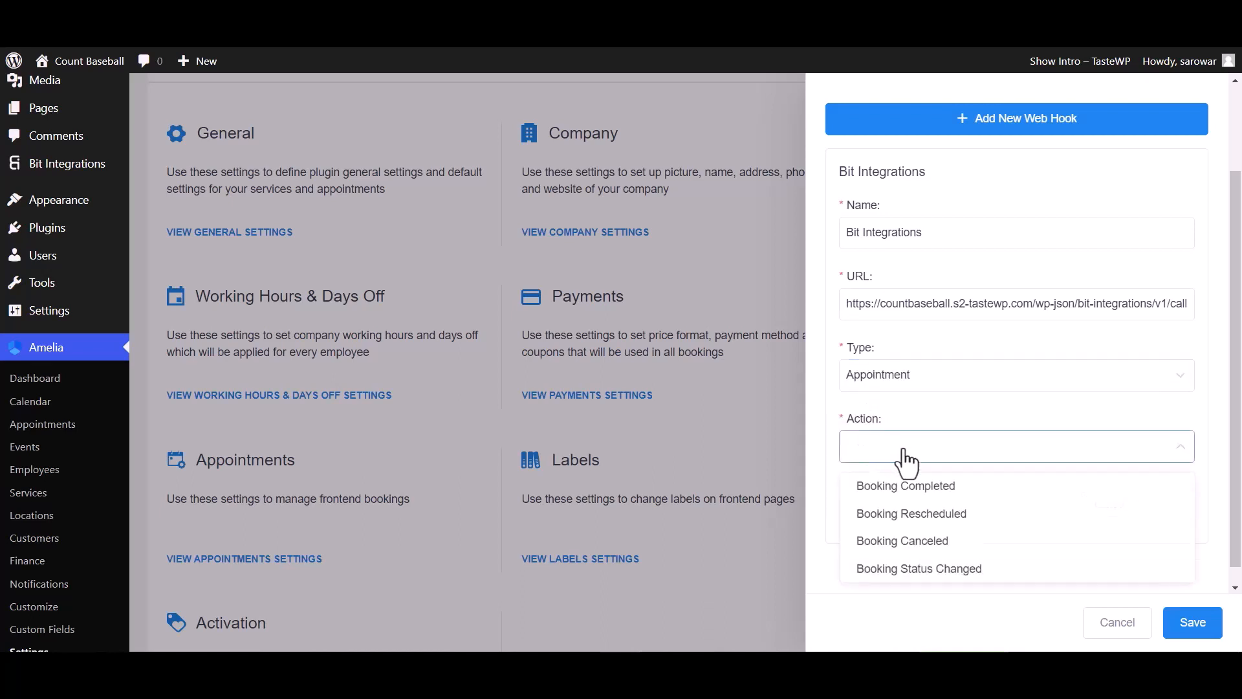
click(912, 570)
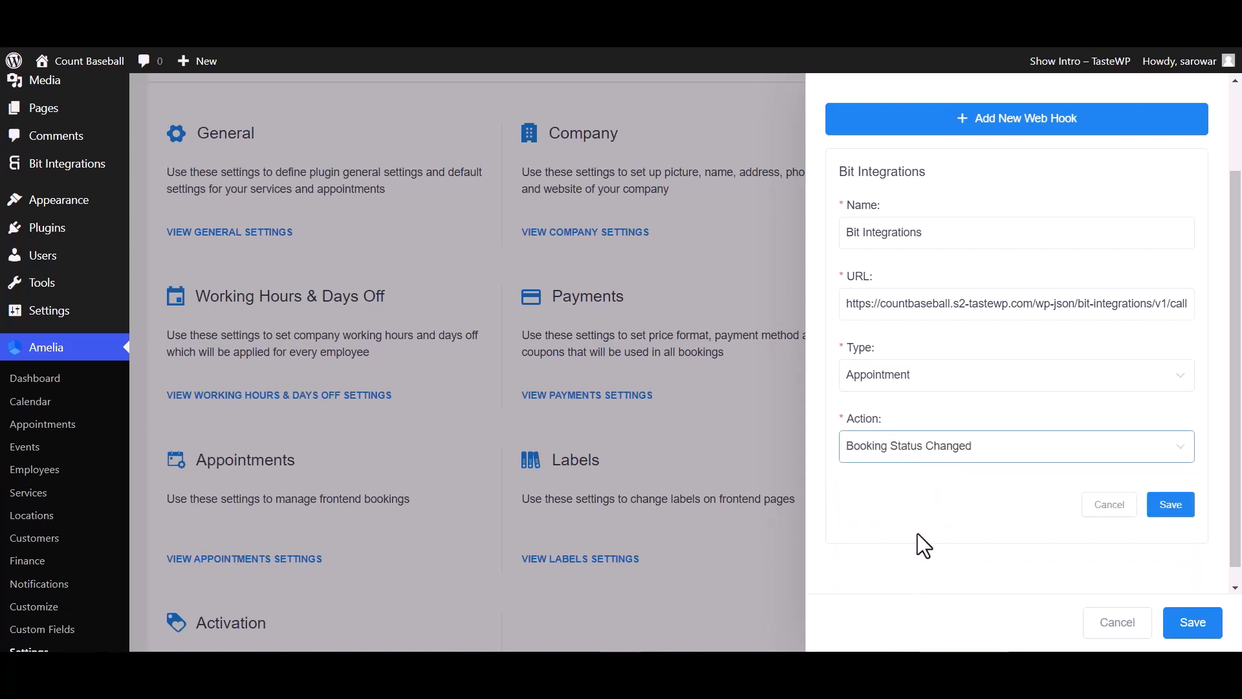
click(1171, 509)
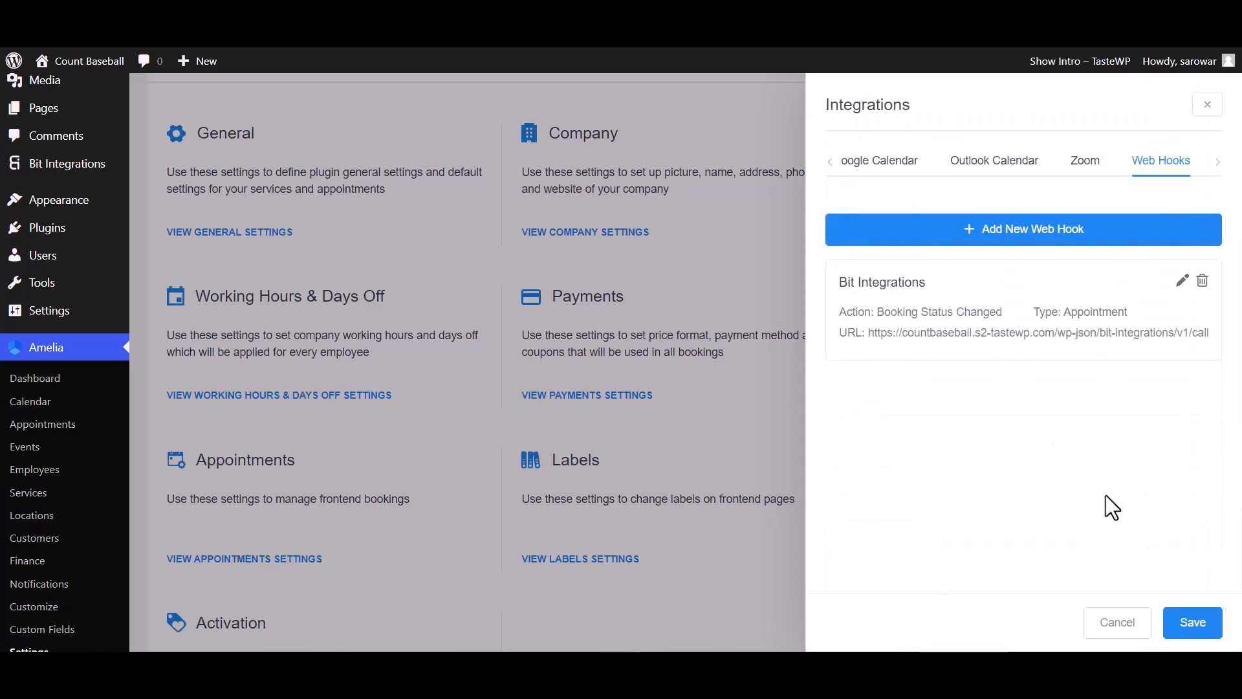
Step: Save the integration settings and switch the October 20 appointment from Approved to Pending
click(1190, 625)
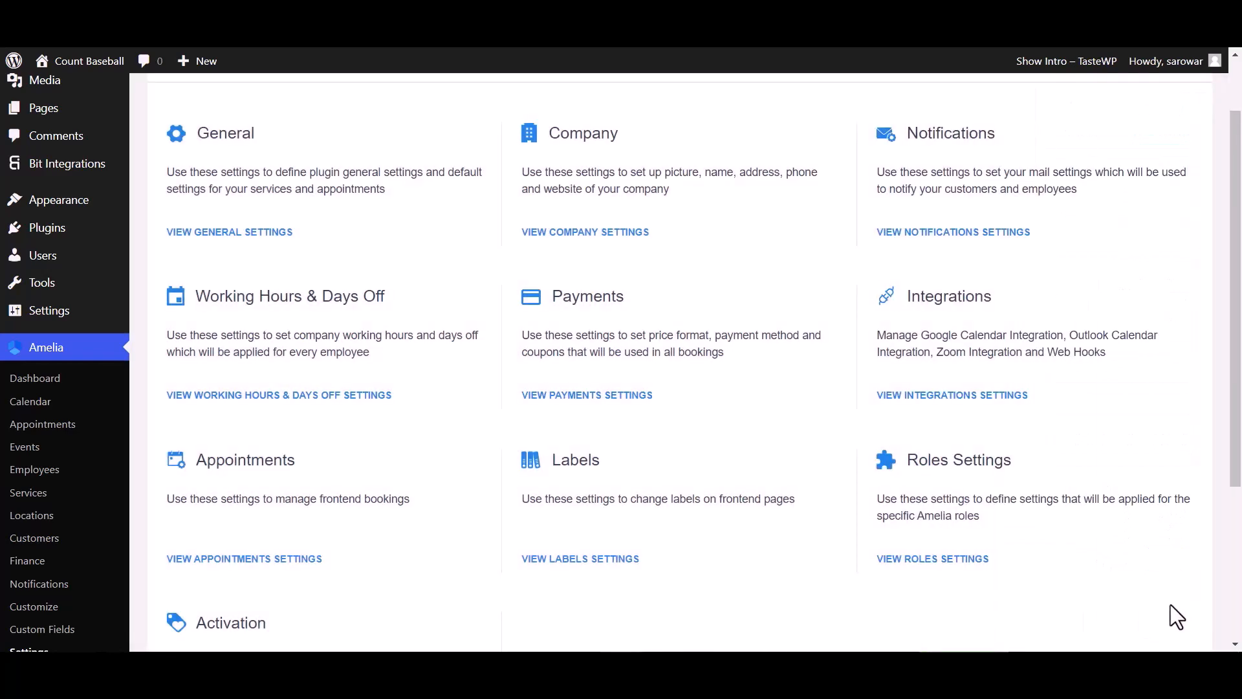
click(43, 424)
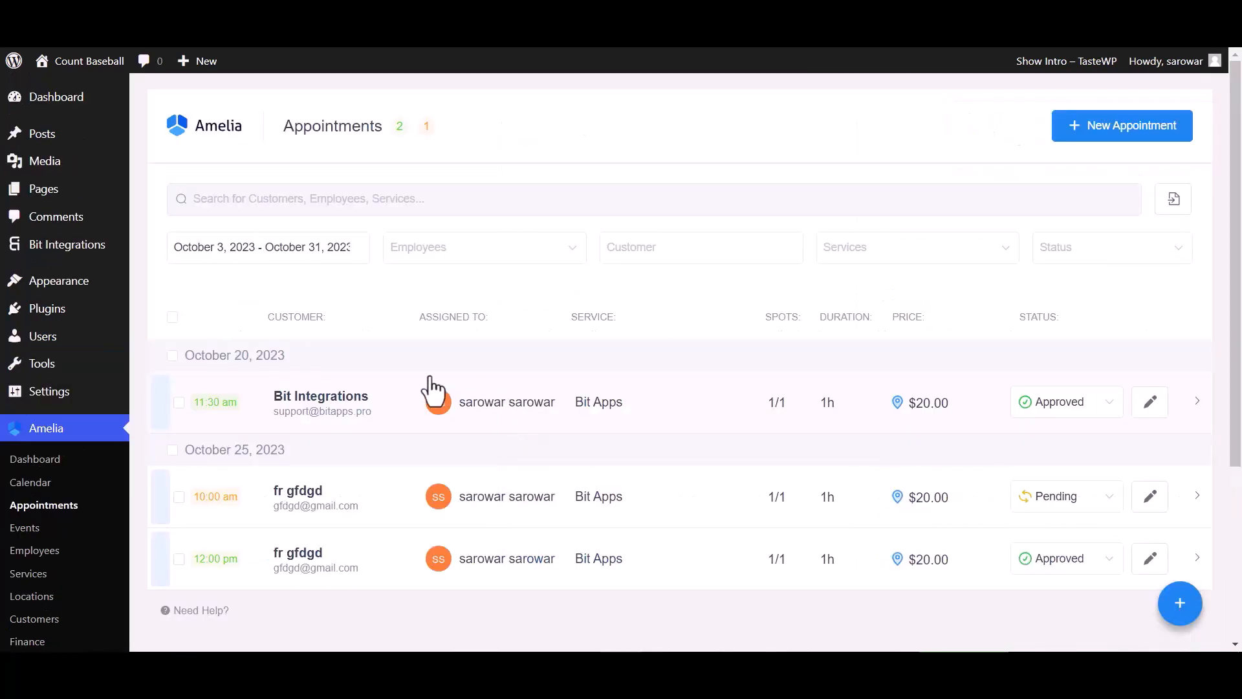
click(1061, 402)
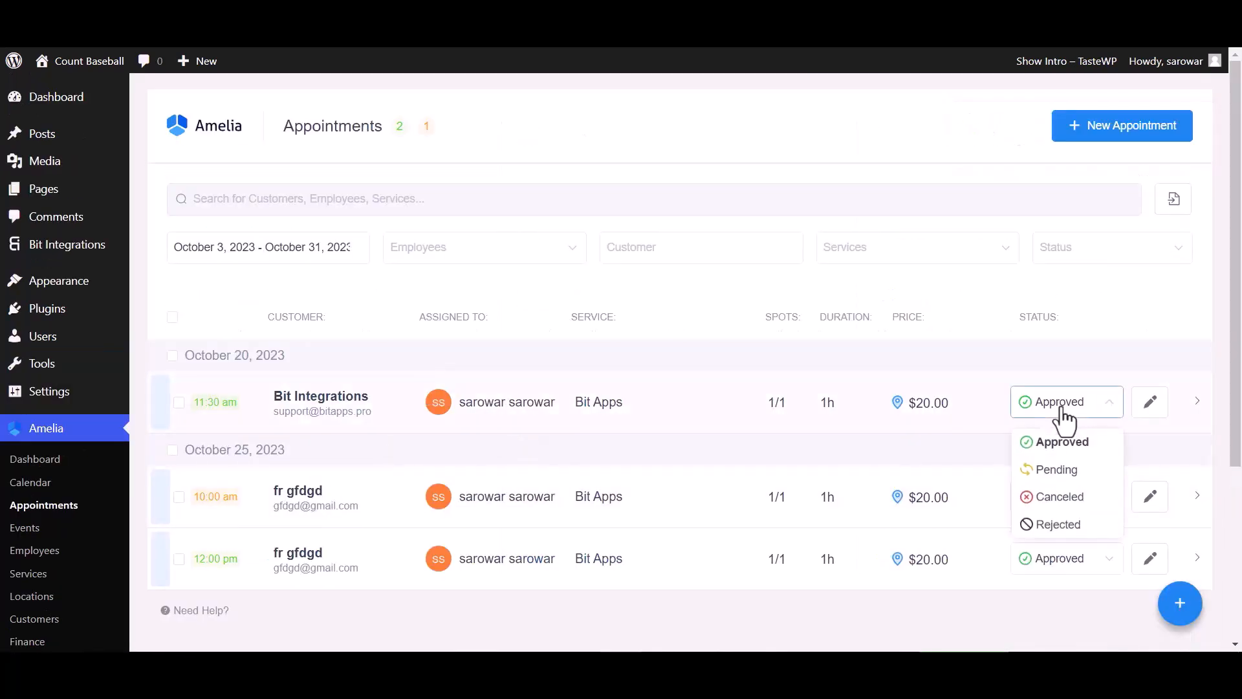
click(1060, 470)
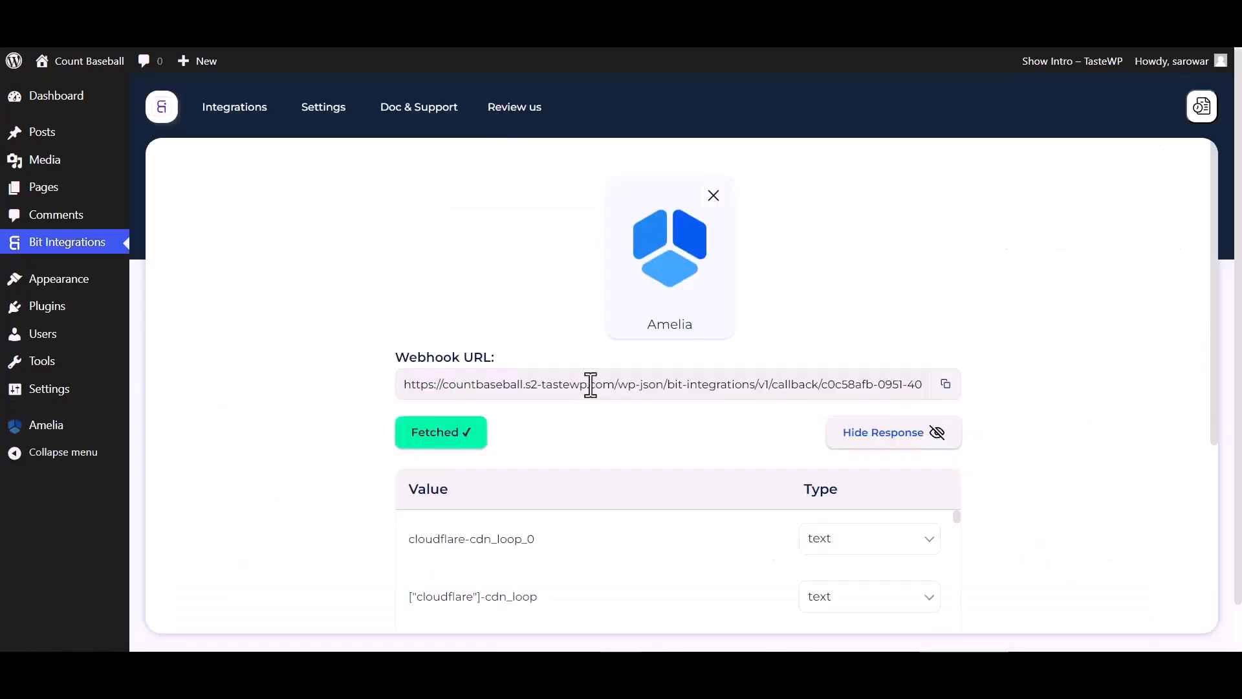
Step: Select Trello as the action app and open the Trello API Console for a client id
scroll(574, 394, down, 5)
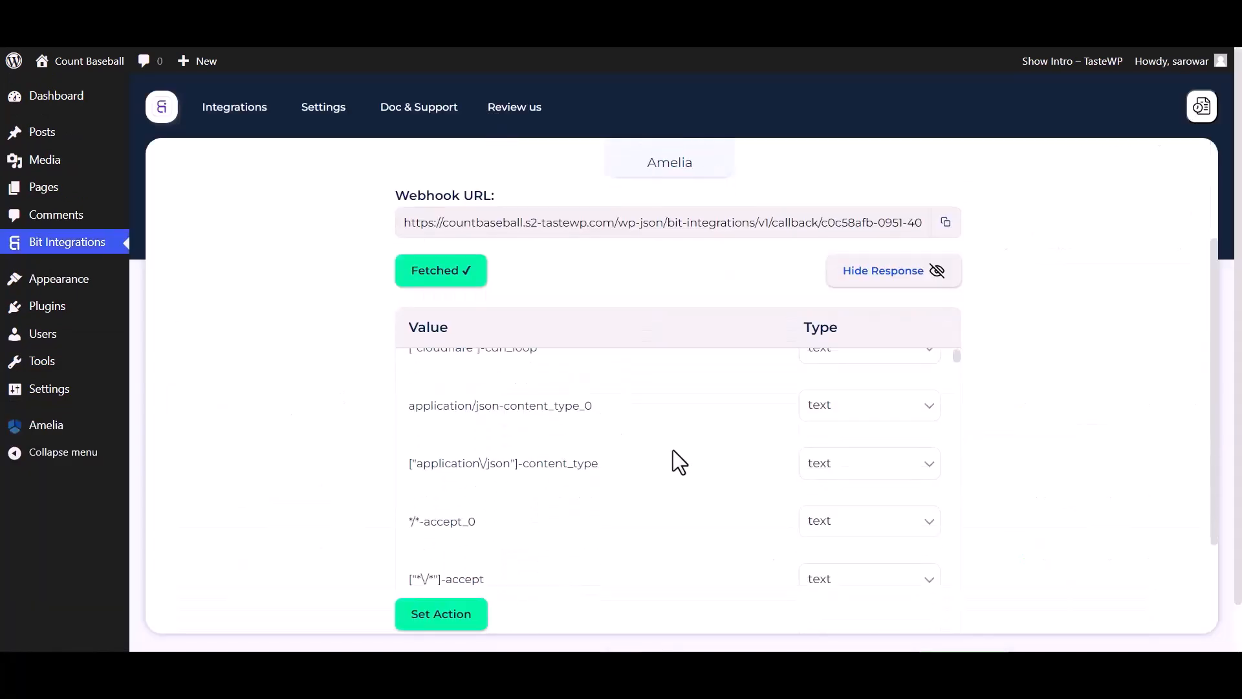
scroll(673, 451, down, 15)
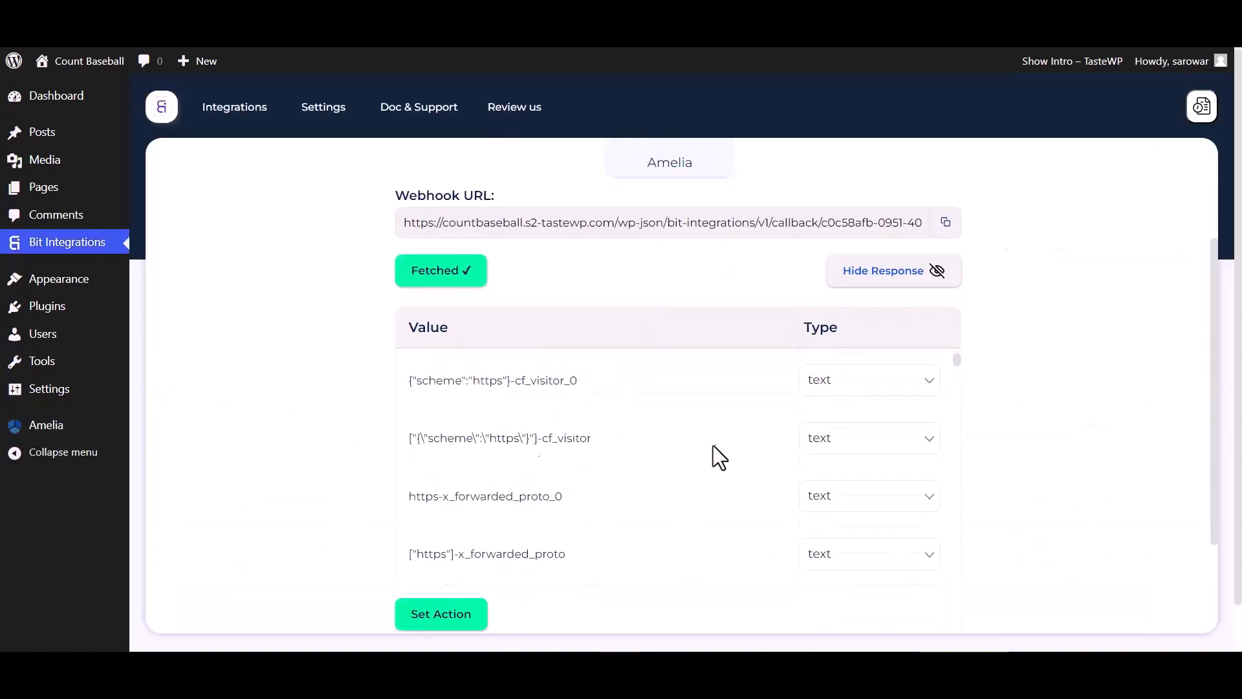
click(429, 621)
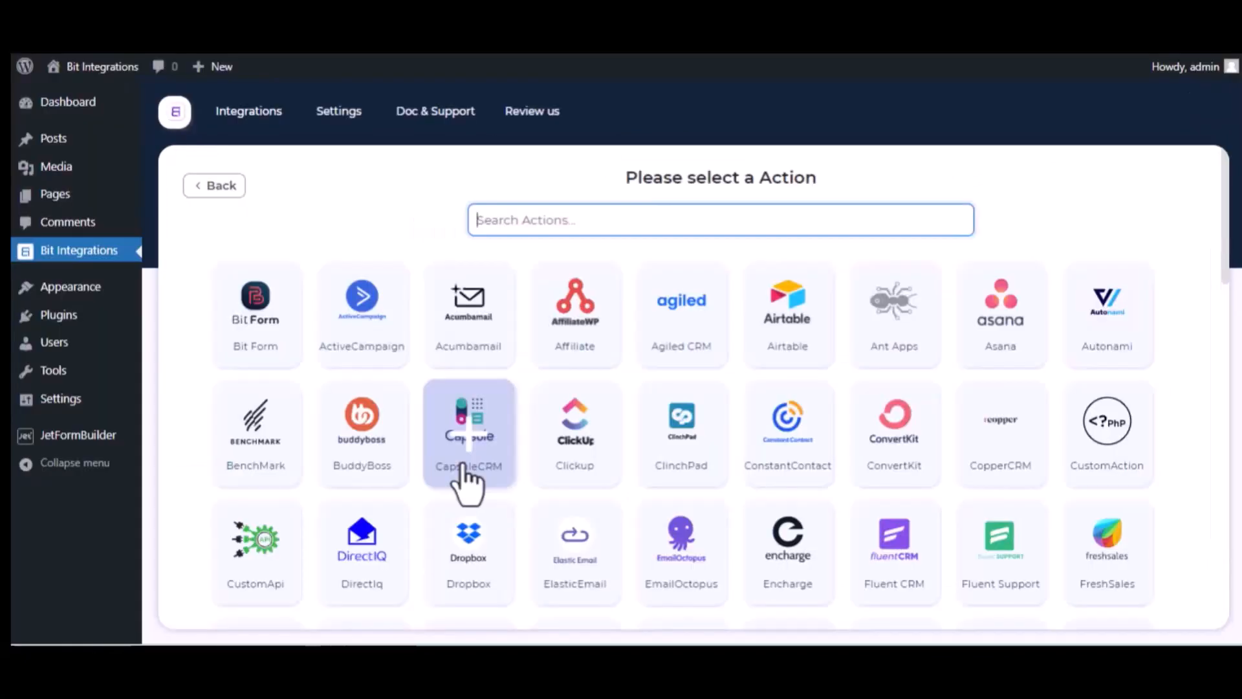
text(trel)
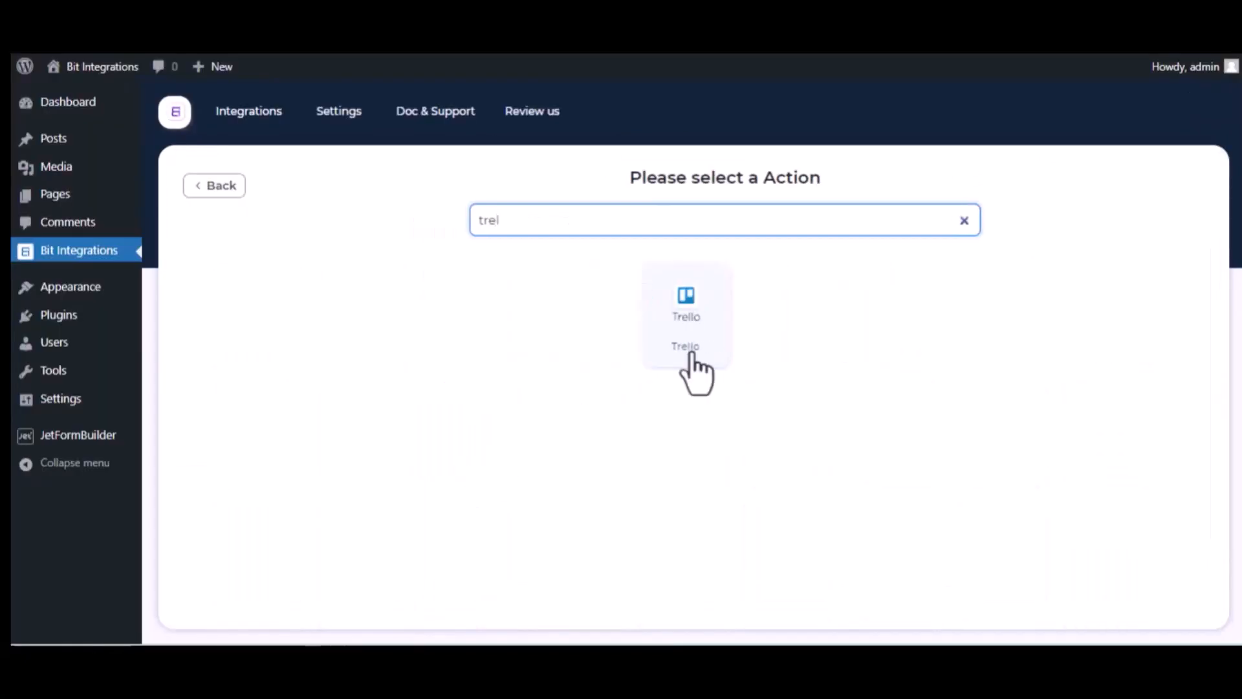
click(708, 354)
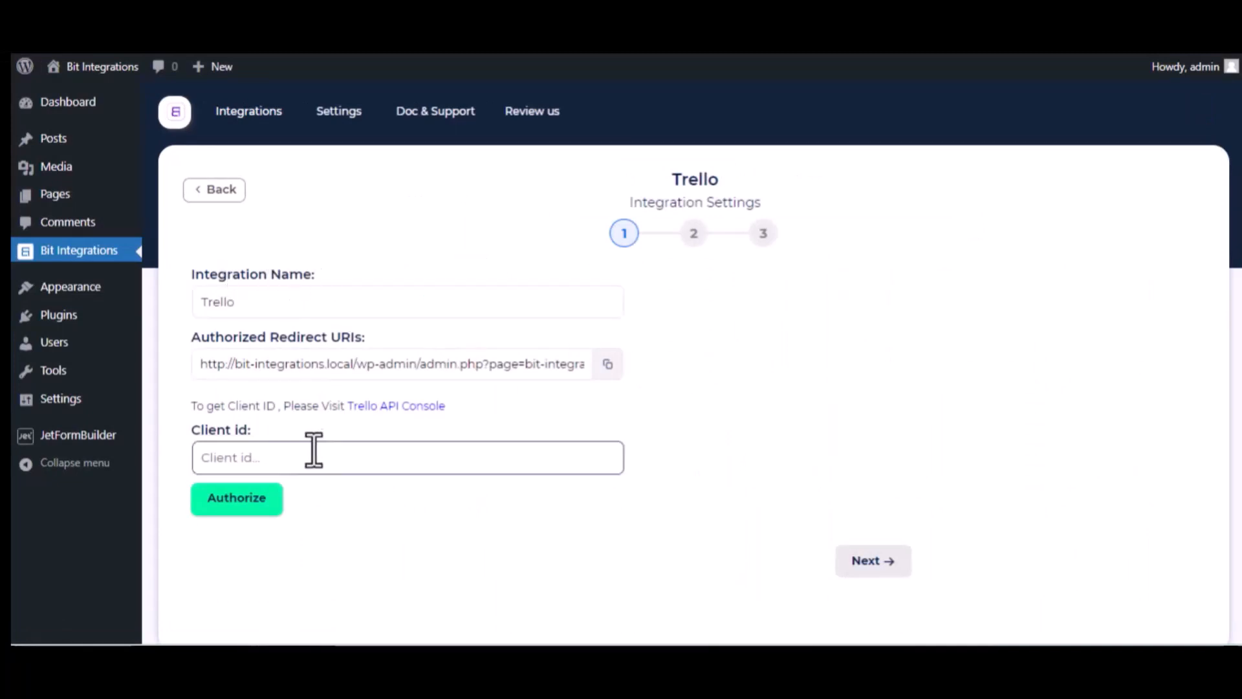
click(429, 407)
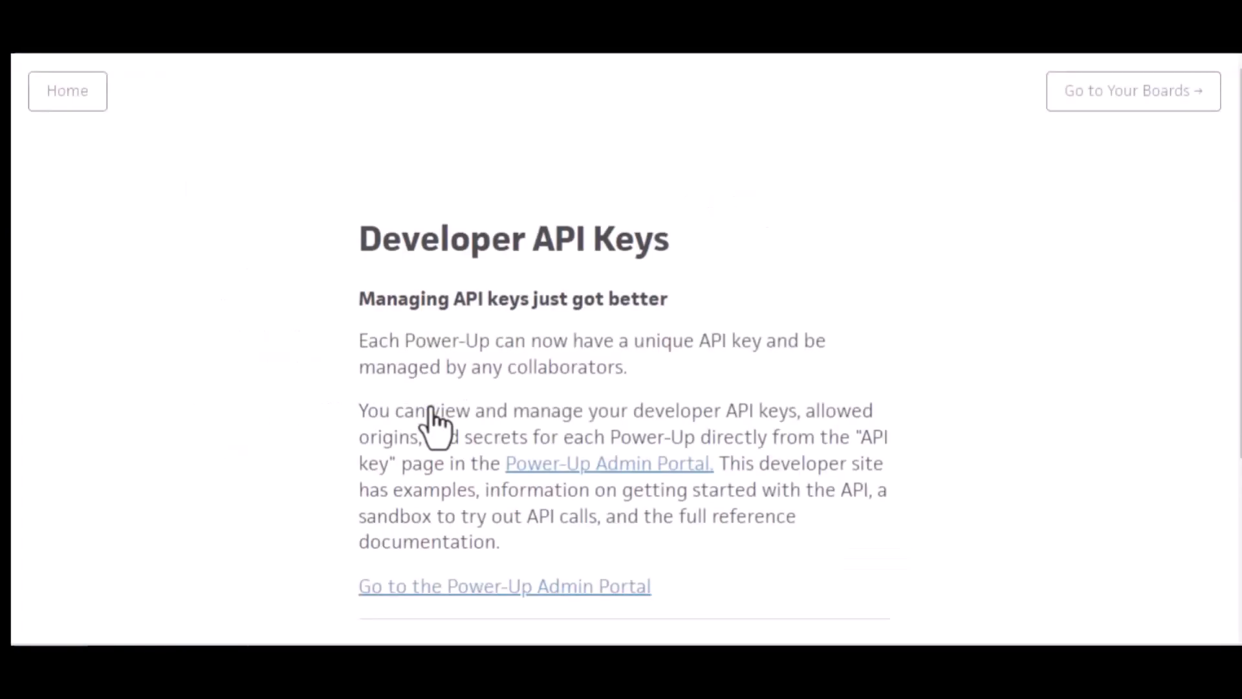
Step: Accept Trello's Developer Terms in the Power-Up Admin Portal and start a new Power-Up
click(623, 470)
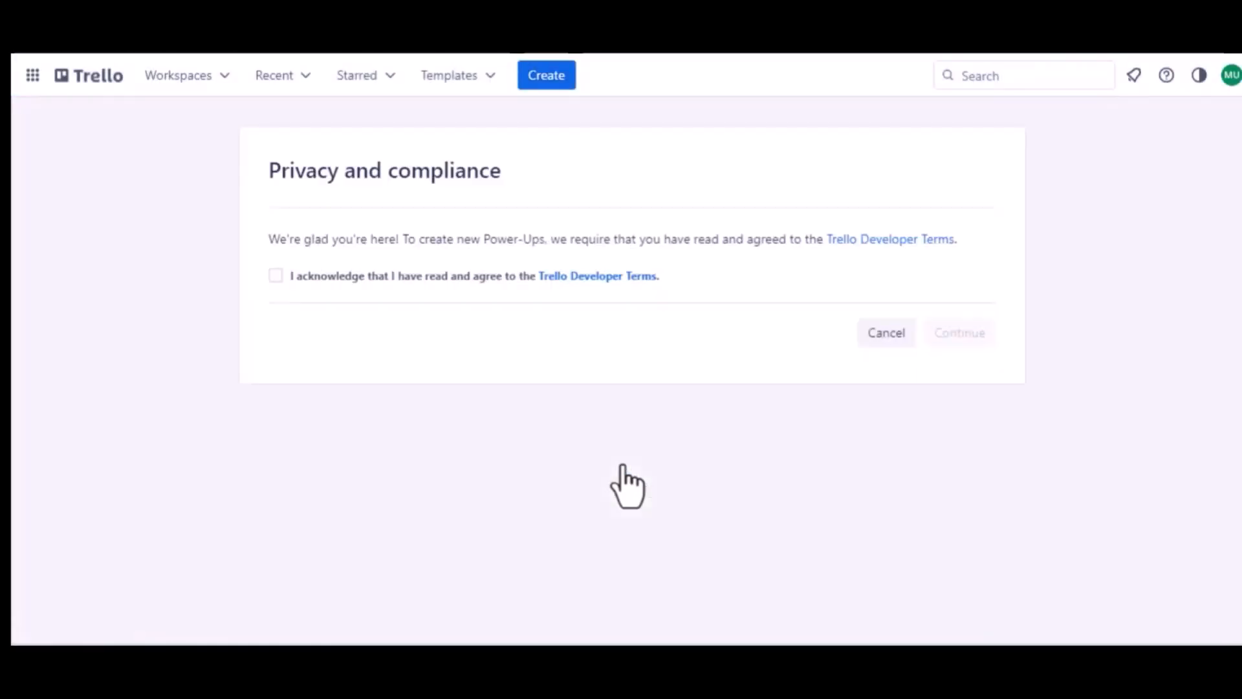
click(276, 276)
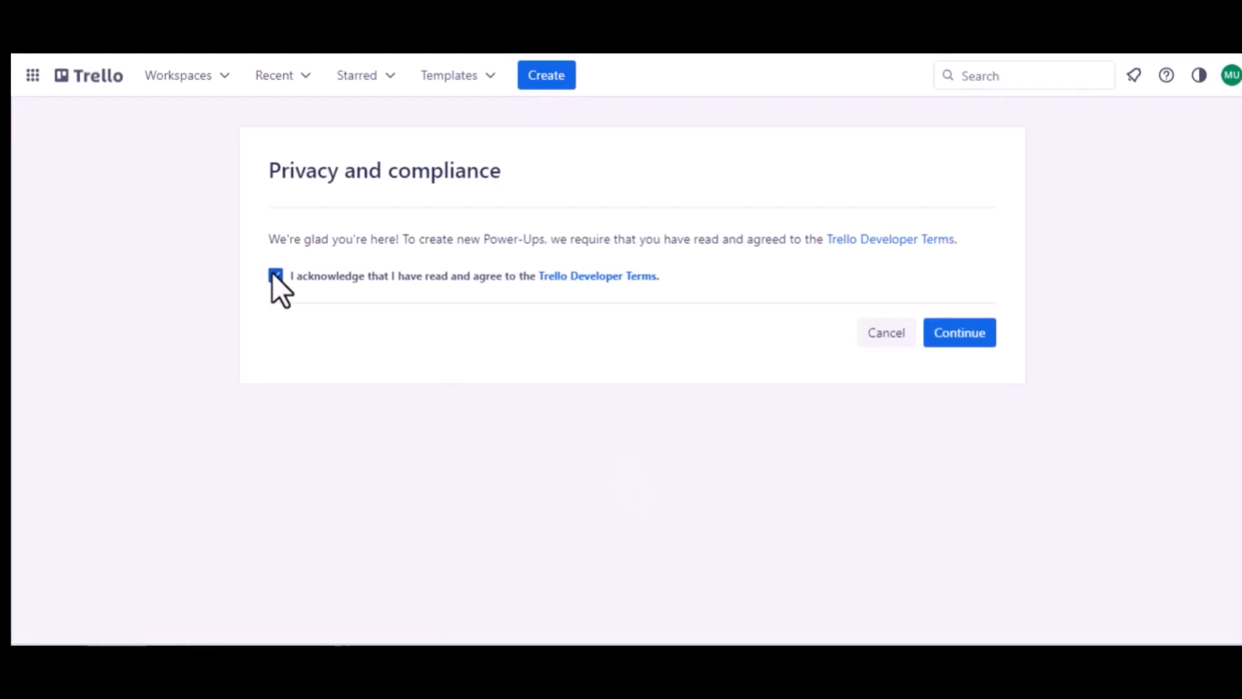
click(936, 331)
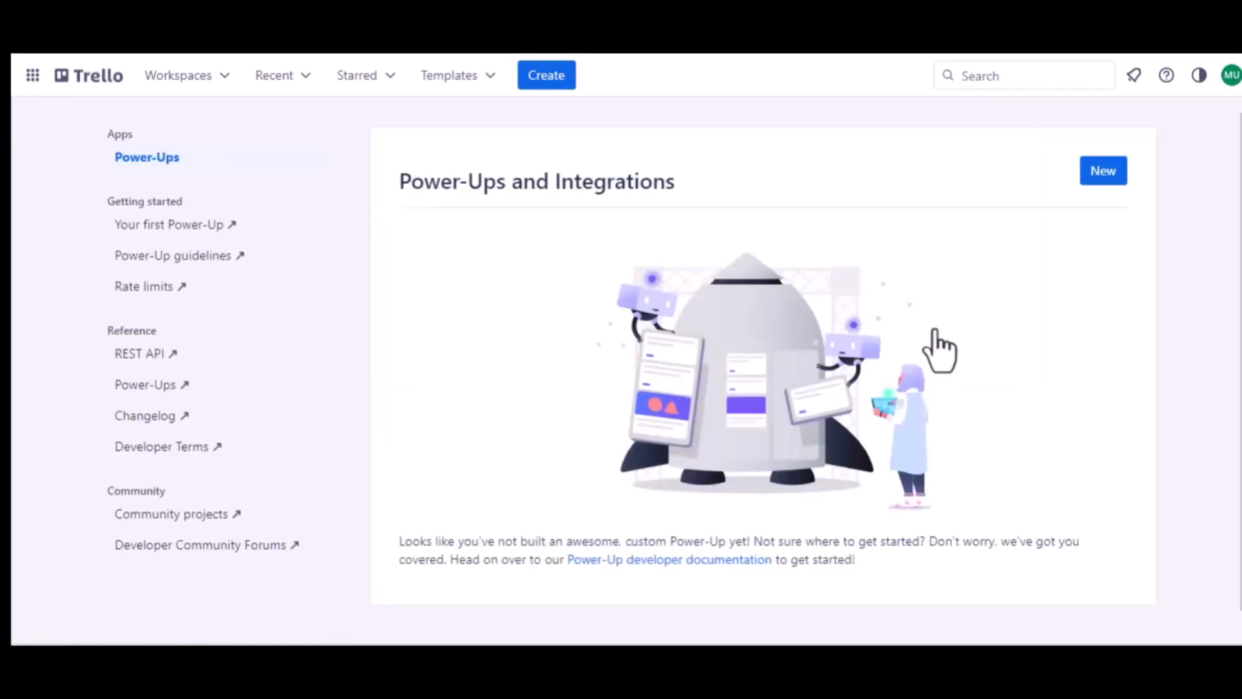
click(1103, 172)
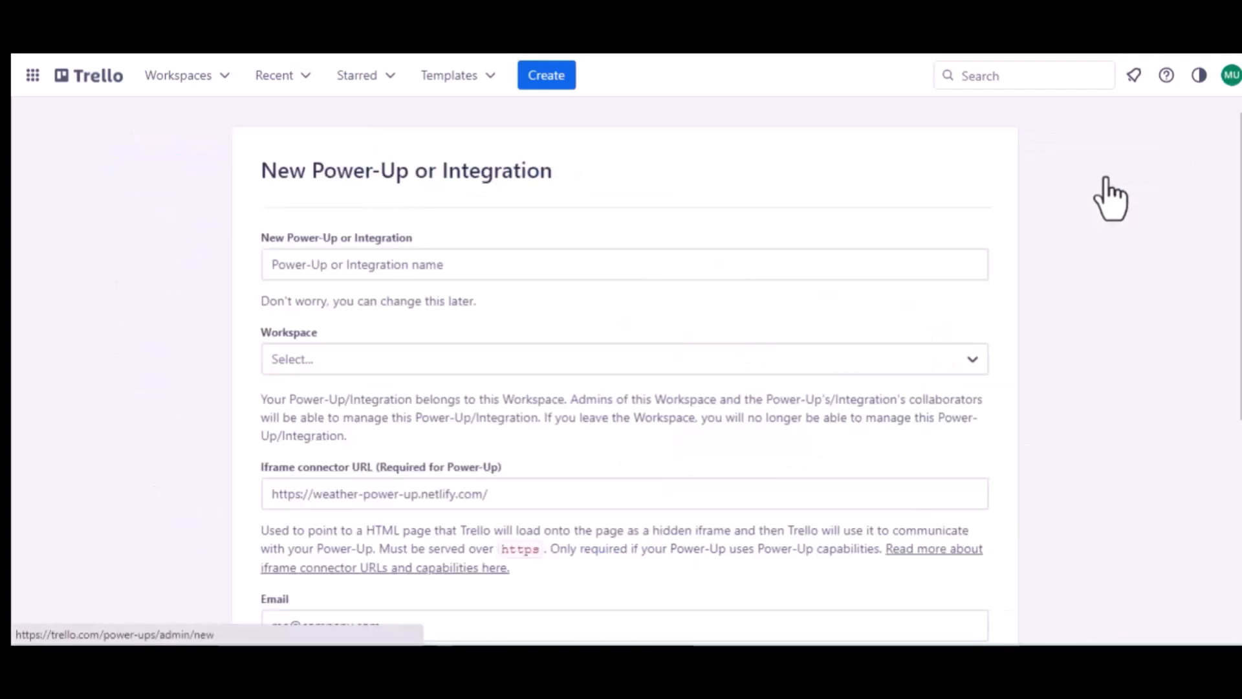
Step: Name the Power-Up 'Jet Form Builder' and assign it to Trello Workspace
click(399, 265)
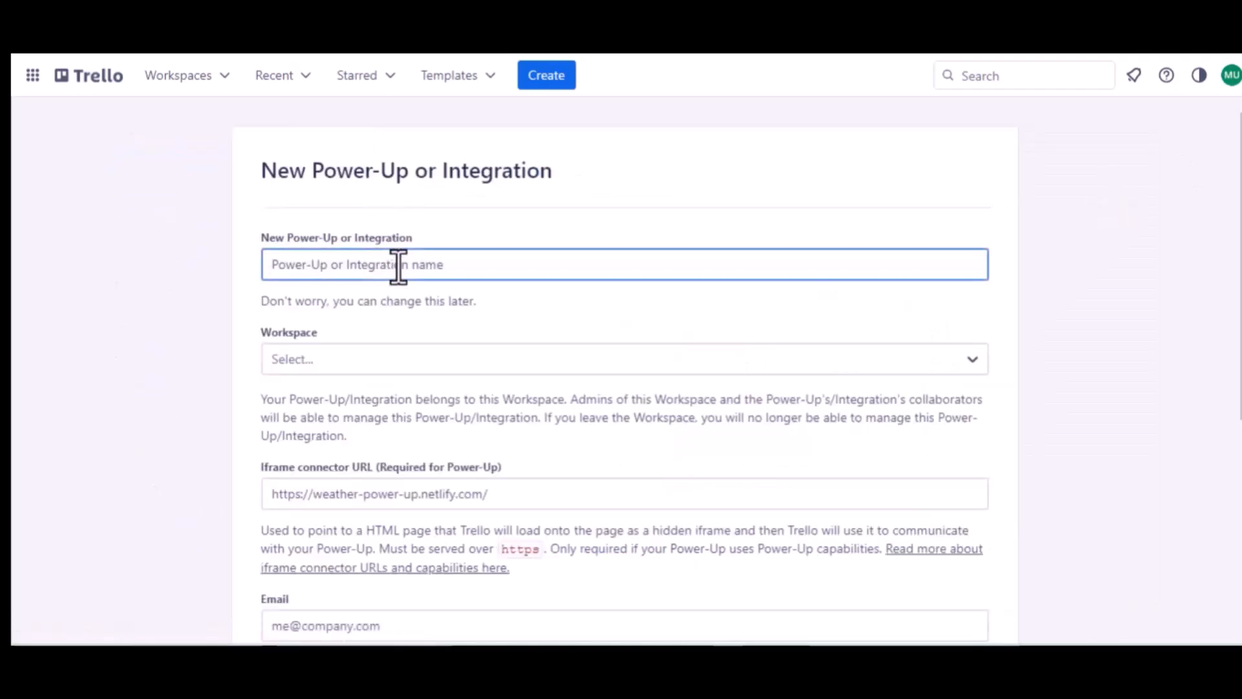
text(Jet For)
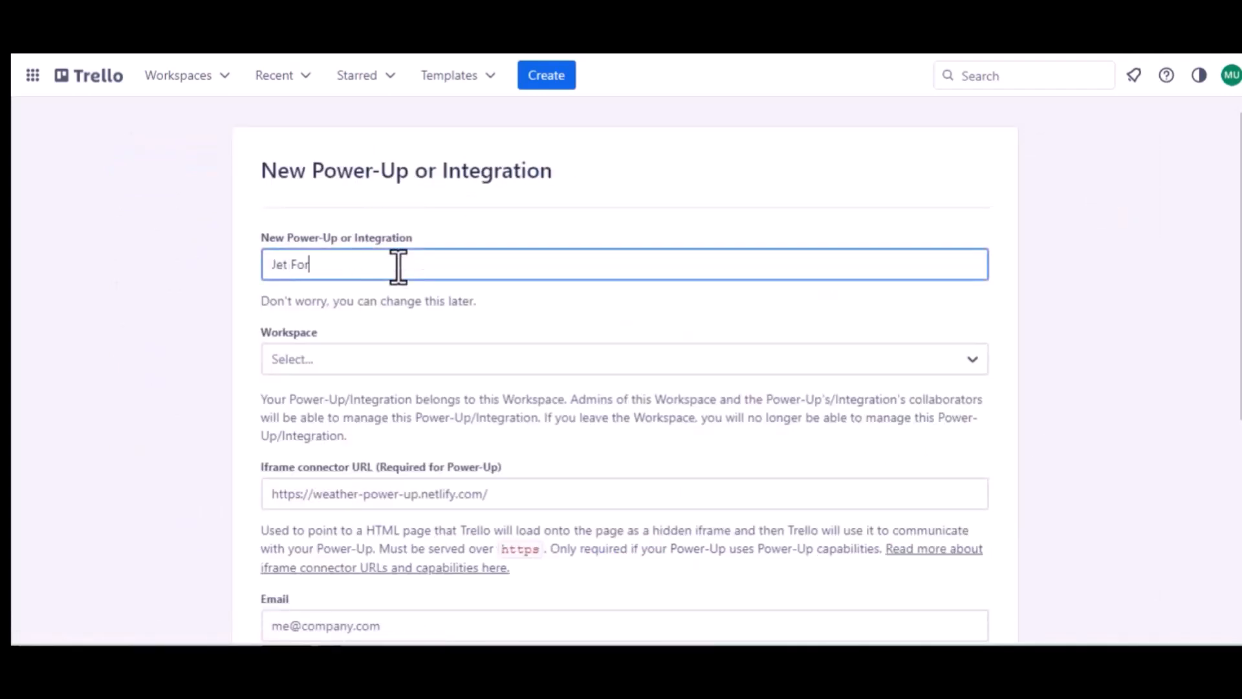
text(m Buider)
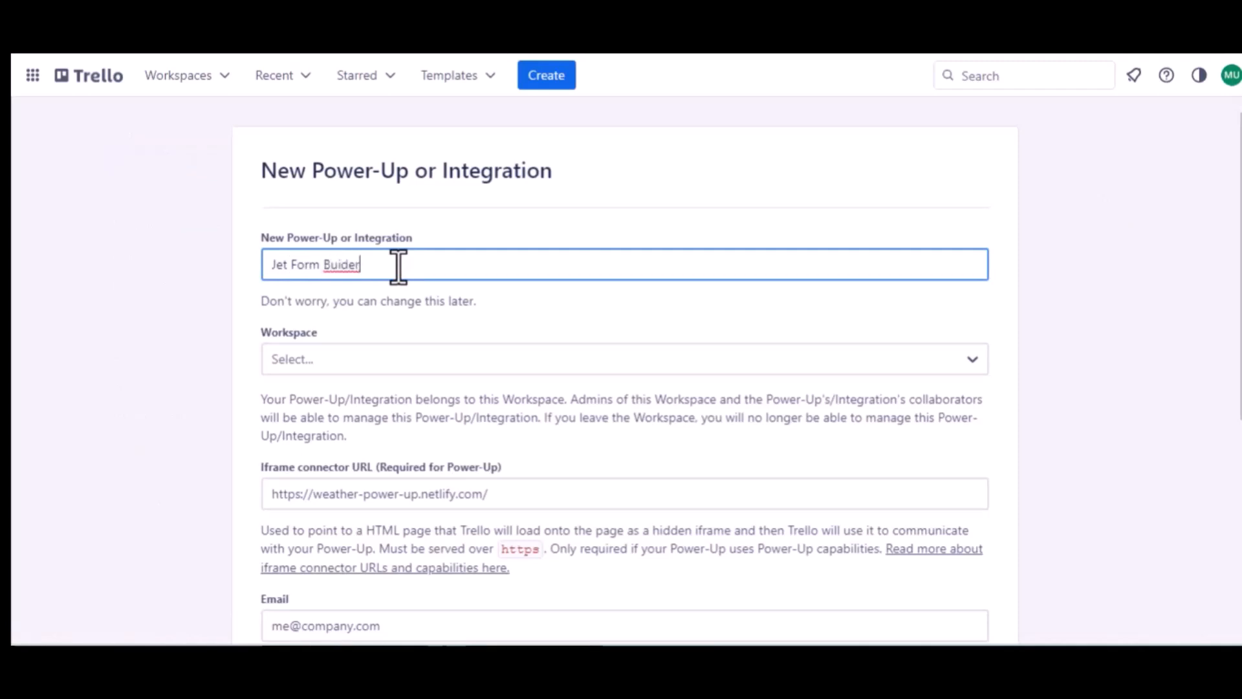
click(342, 264)
text(l)
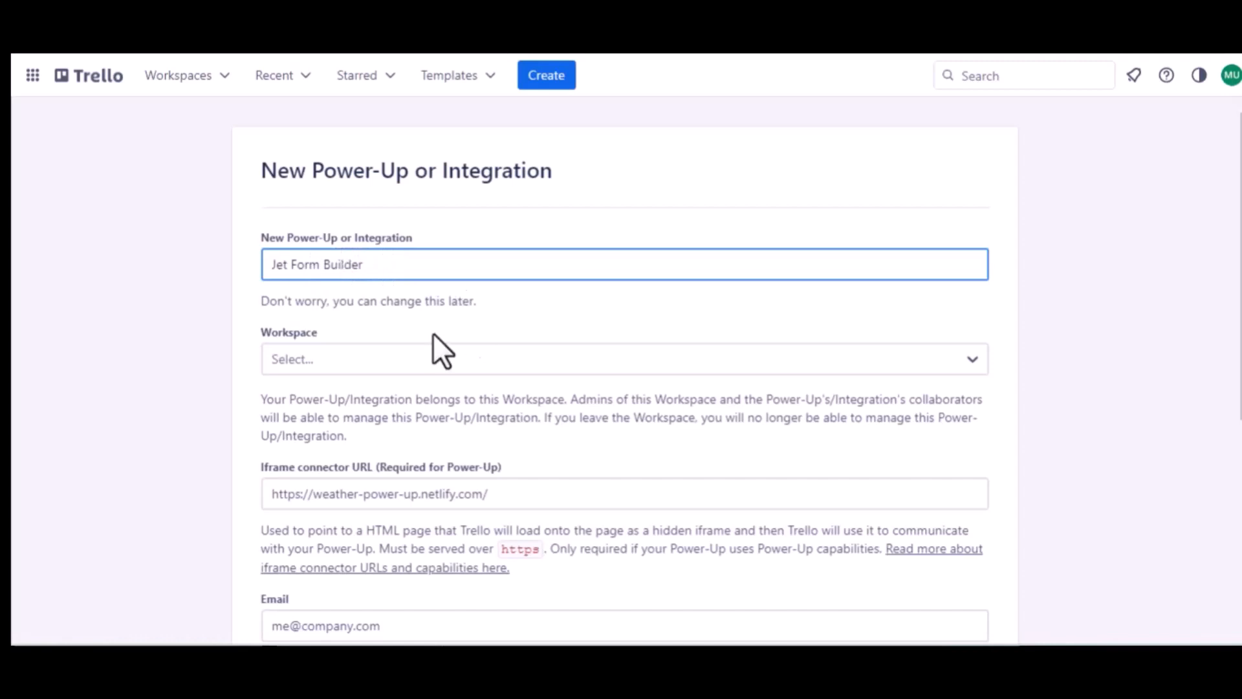
click(352, 357)
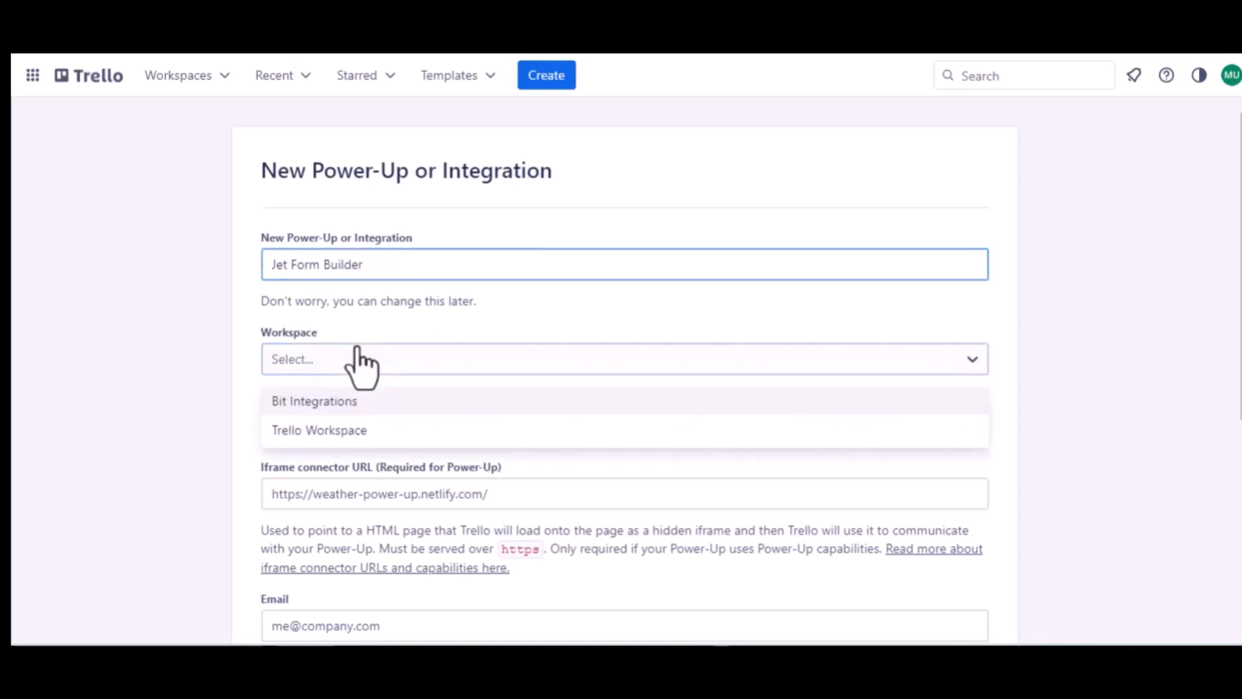
click(327, 423)
Step: Fill the Email and Support contact fields with the same support e-mail address
scroll(327, 425, down, 2)
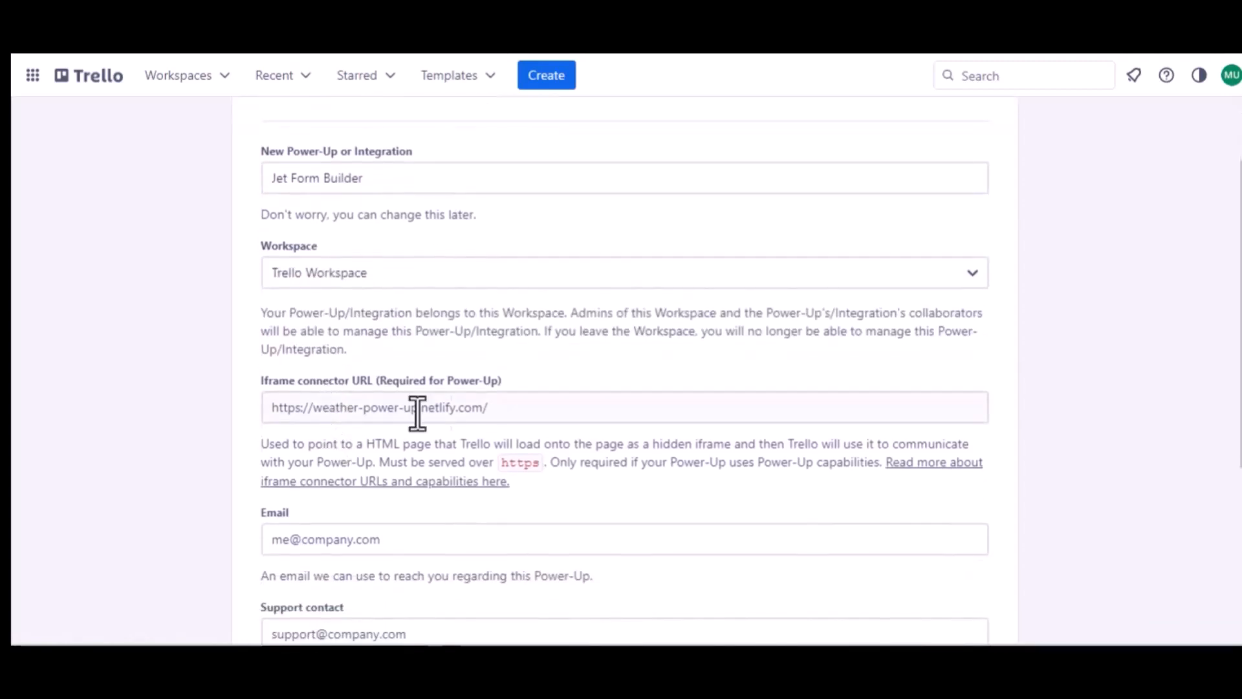
scroll(466, 411, down, 3)
click(356, 399)
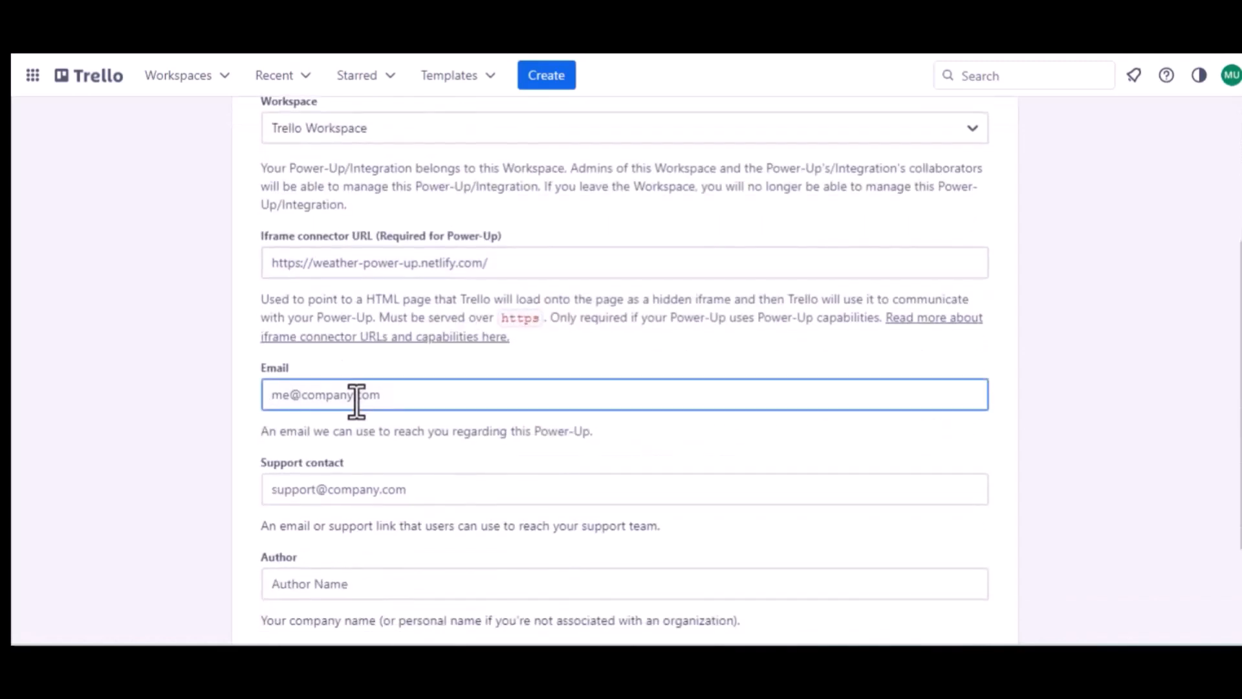
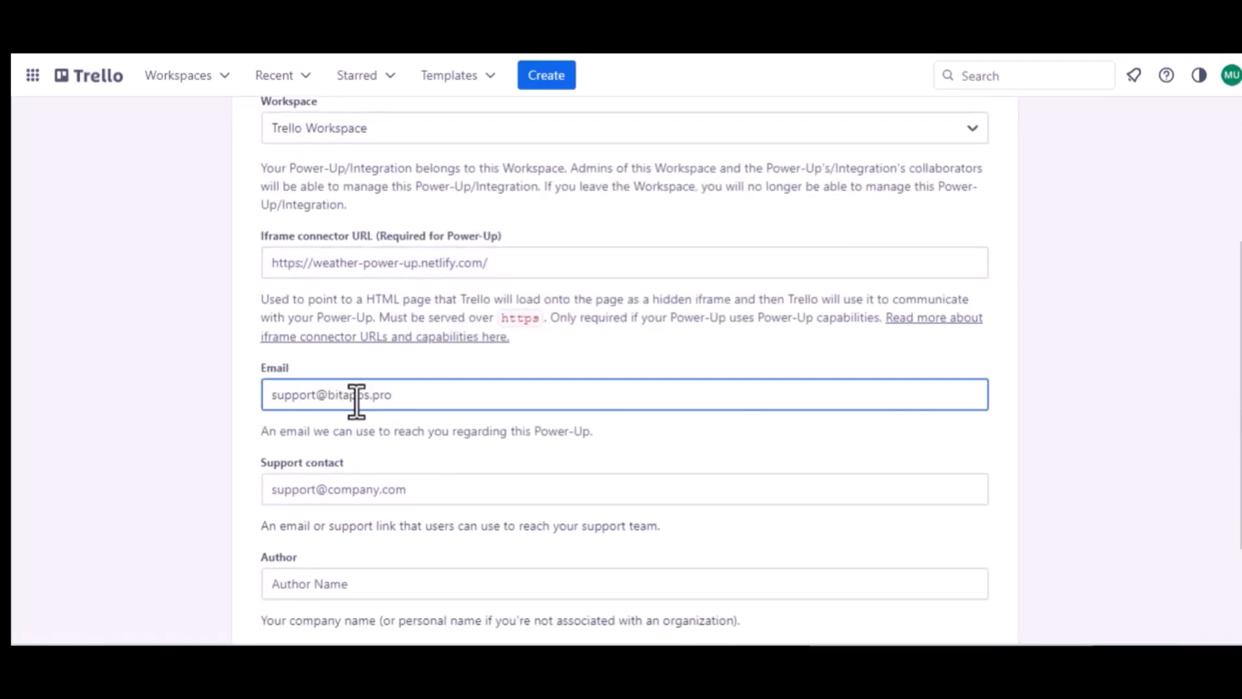
key(ctrl+a)
key(ctrl+c)
click(351, 489)
key(ctrl+v)
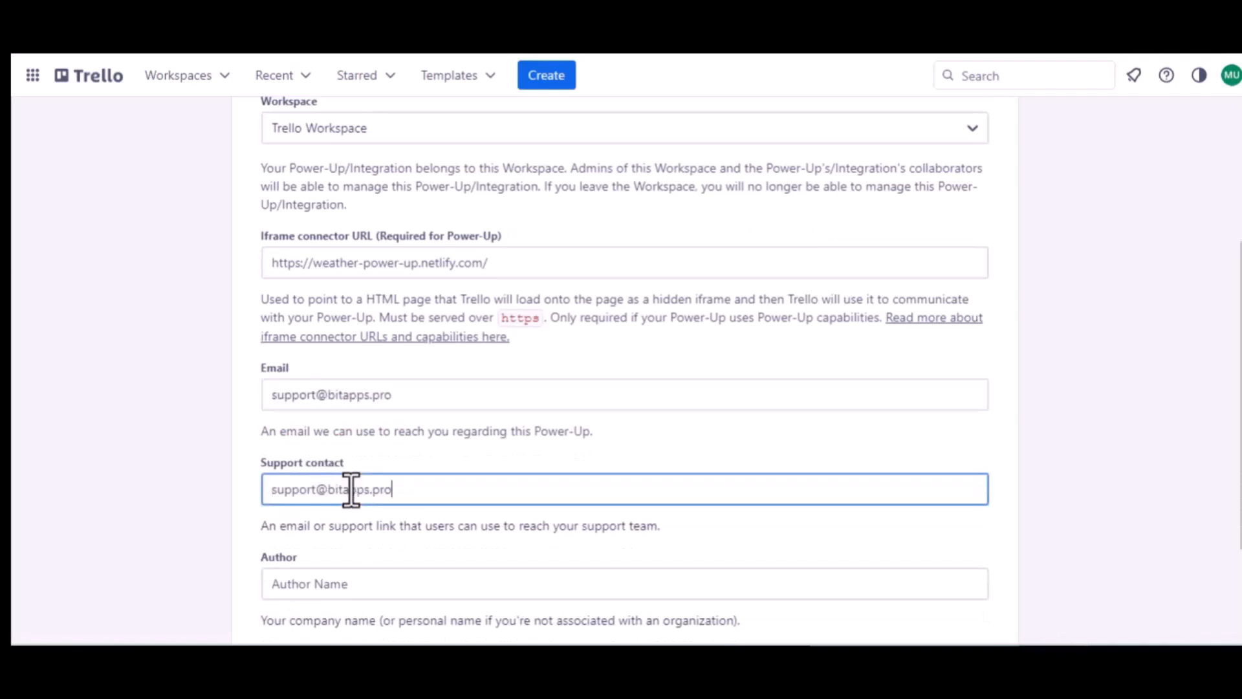
Step: Enter 'Bit Apps' as the author and create the Power-Up
scroll(351, 489, down, 2)
click(291, 446)
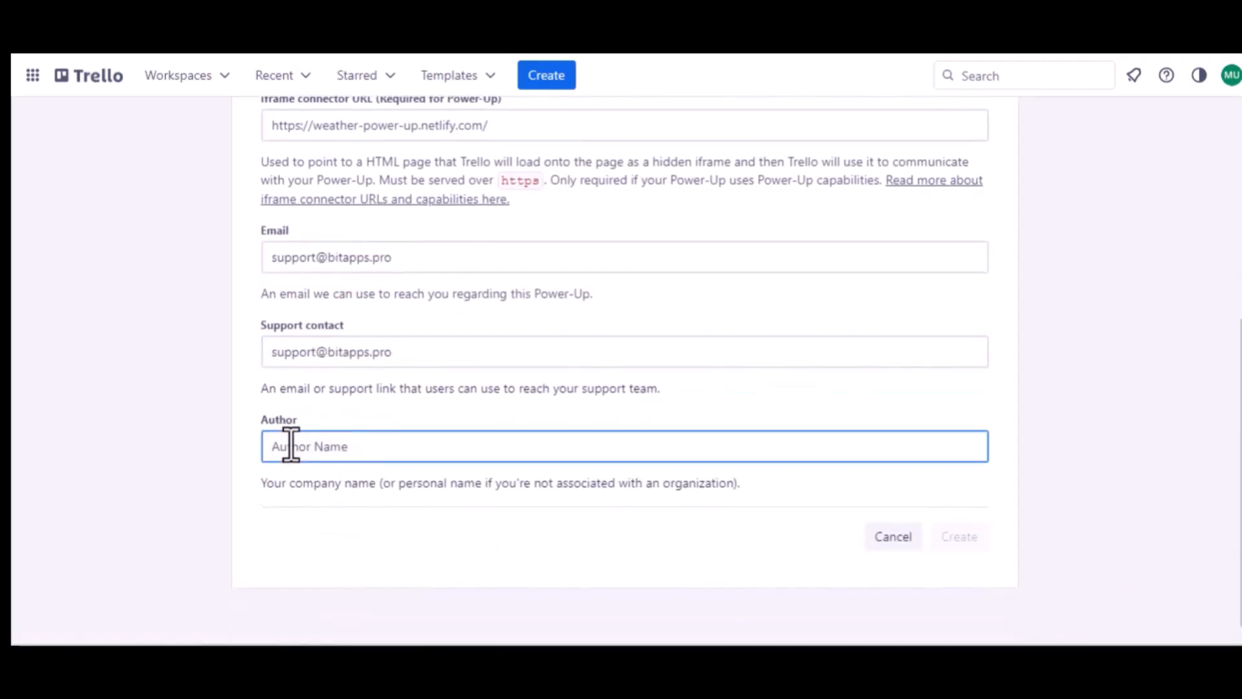
text(Bit Apps)
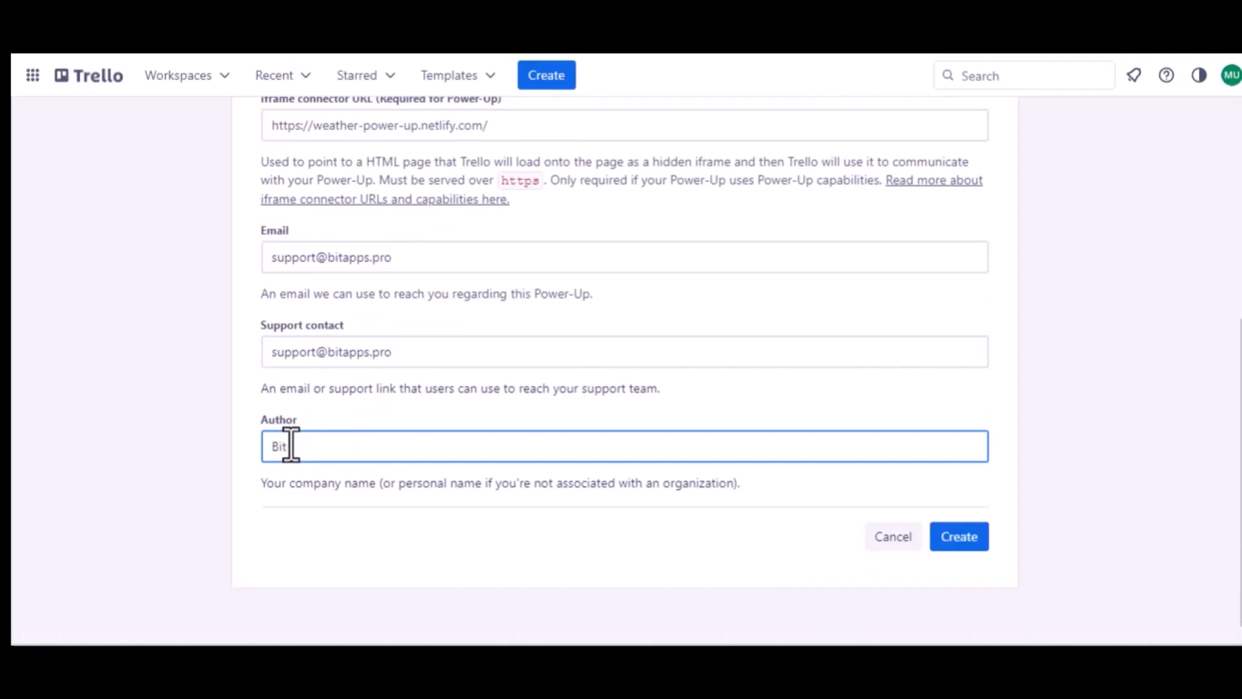
click(967, 536)
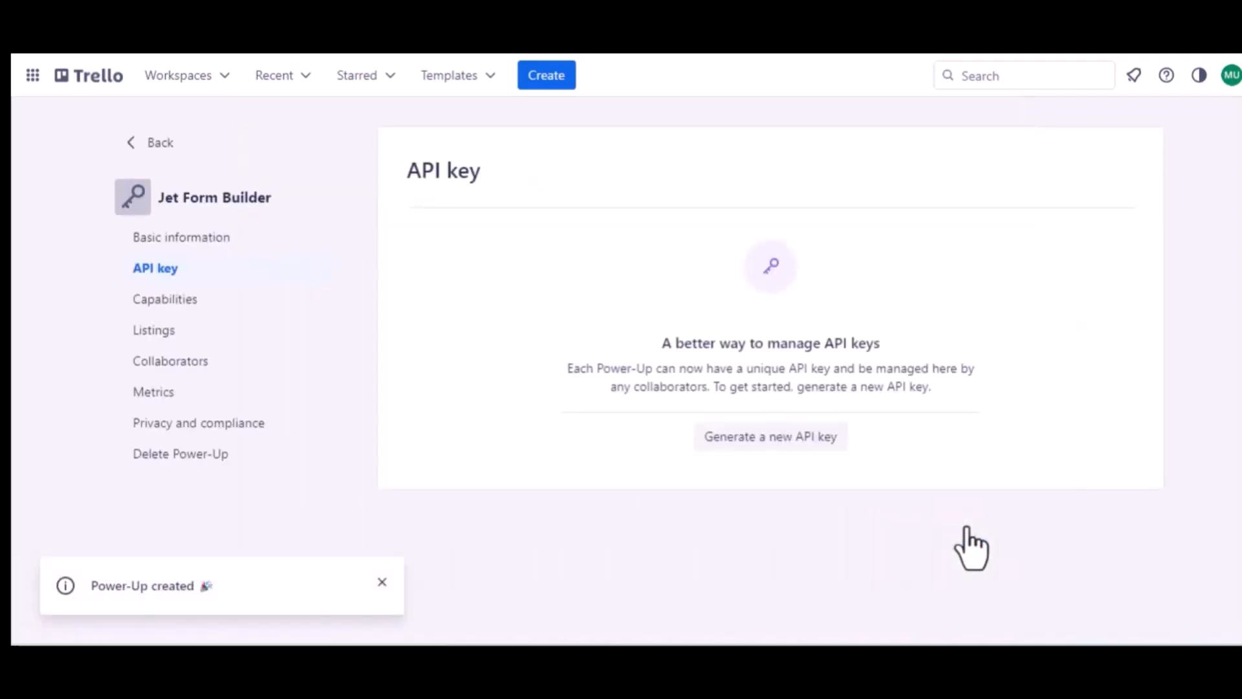
Step: Generate a new API key, then copy the authorized redirect URI from Bit Integrations
click(762, 440)
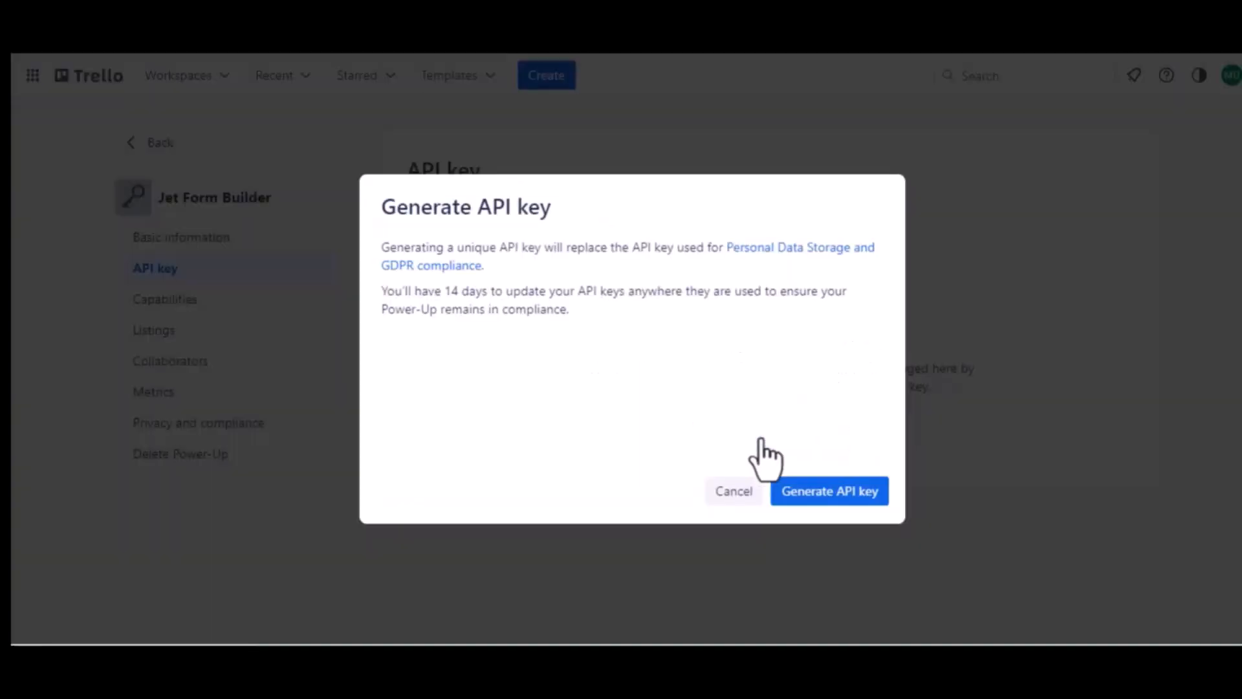
click(823, 491)
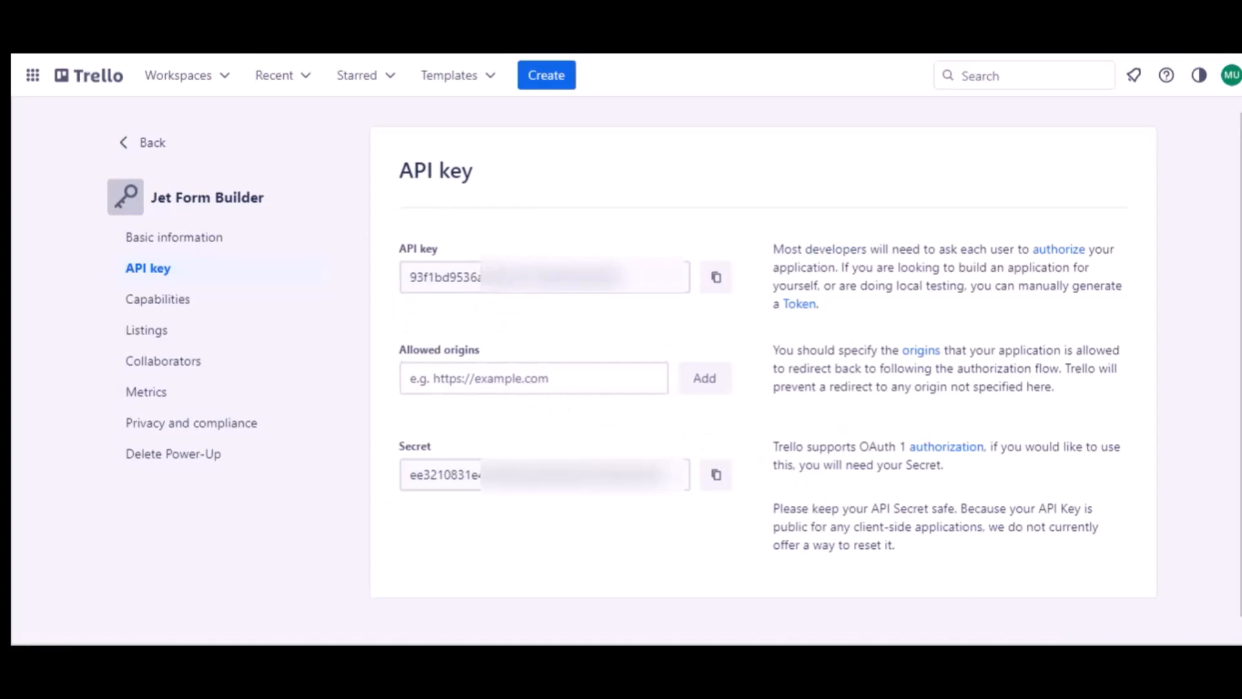
click(254, 26)
click(609, 364)
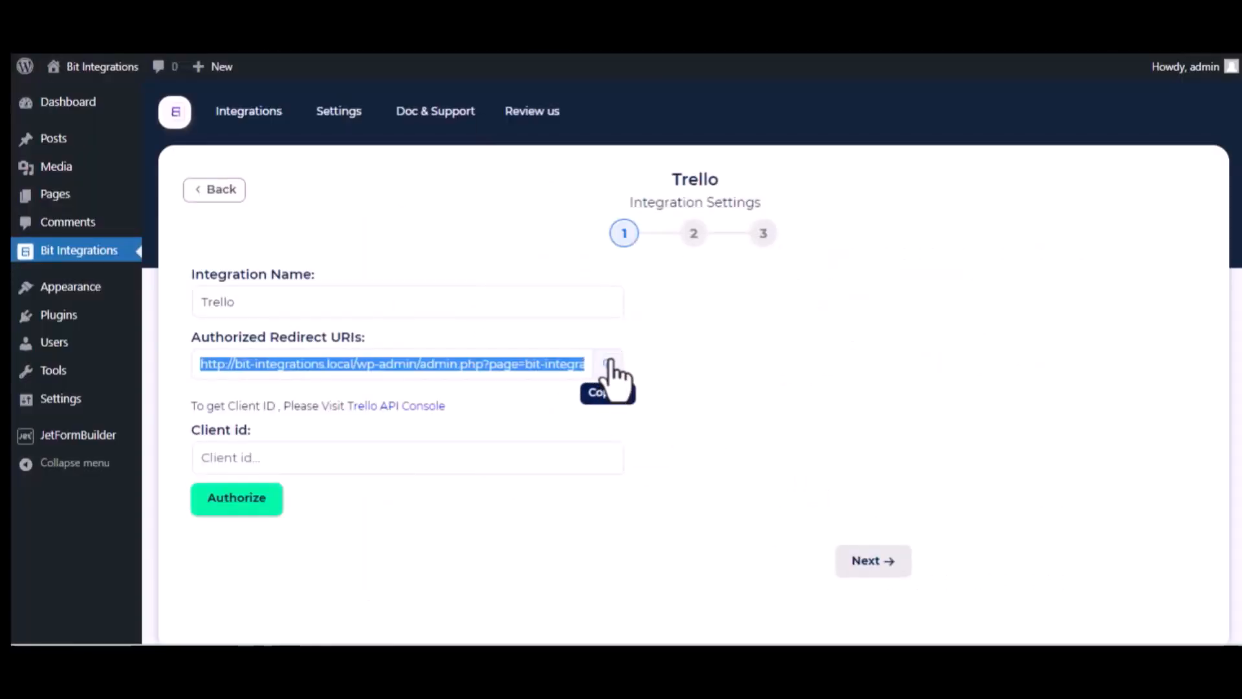
click(414, 26)
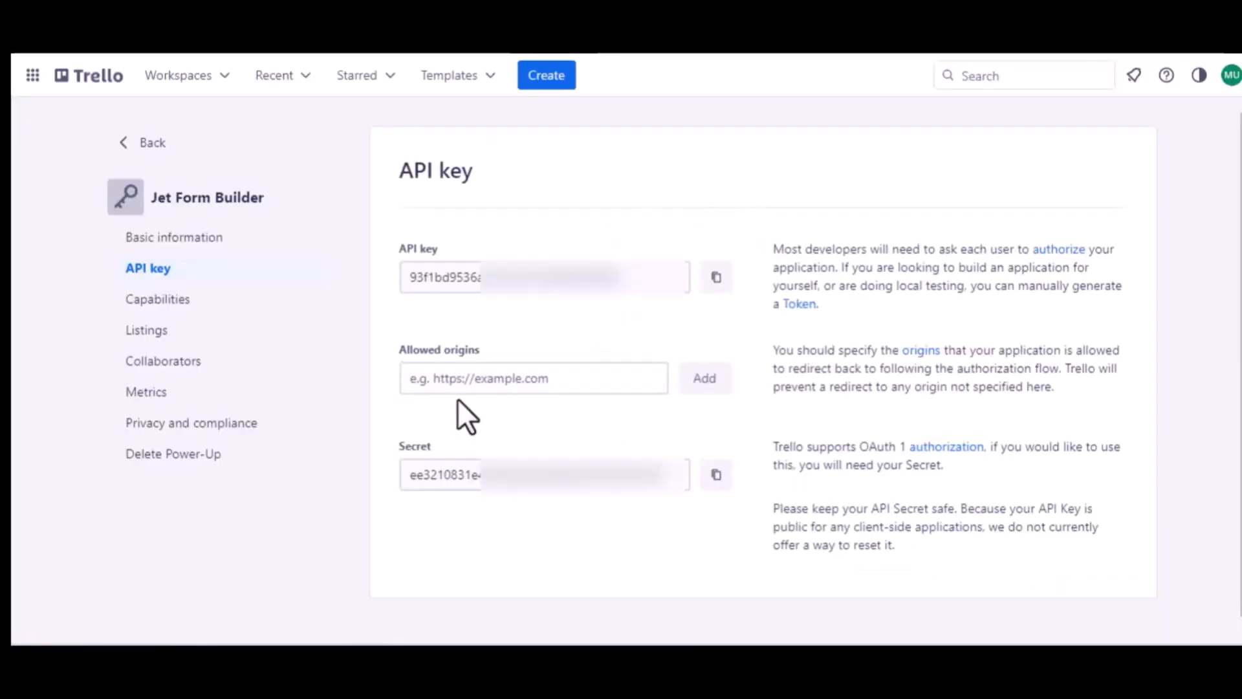
Step: Add the redirect URI as an allowed origin and copy the new API key
click(467, 382)
key(ctrl+v)
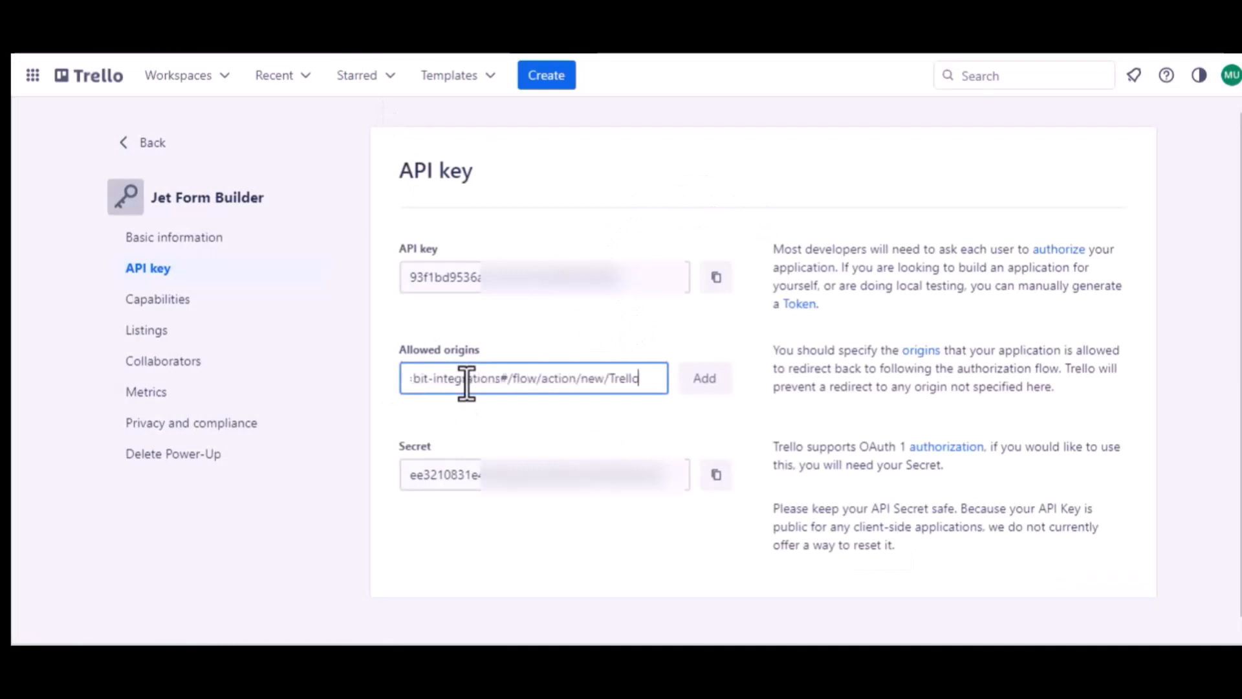
click(702, 387)
click(704, 391)
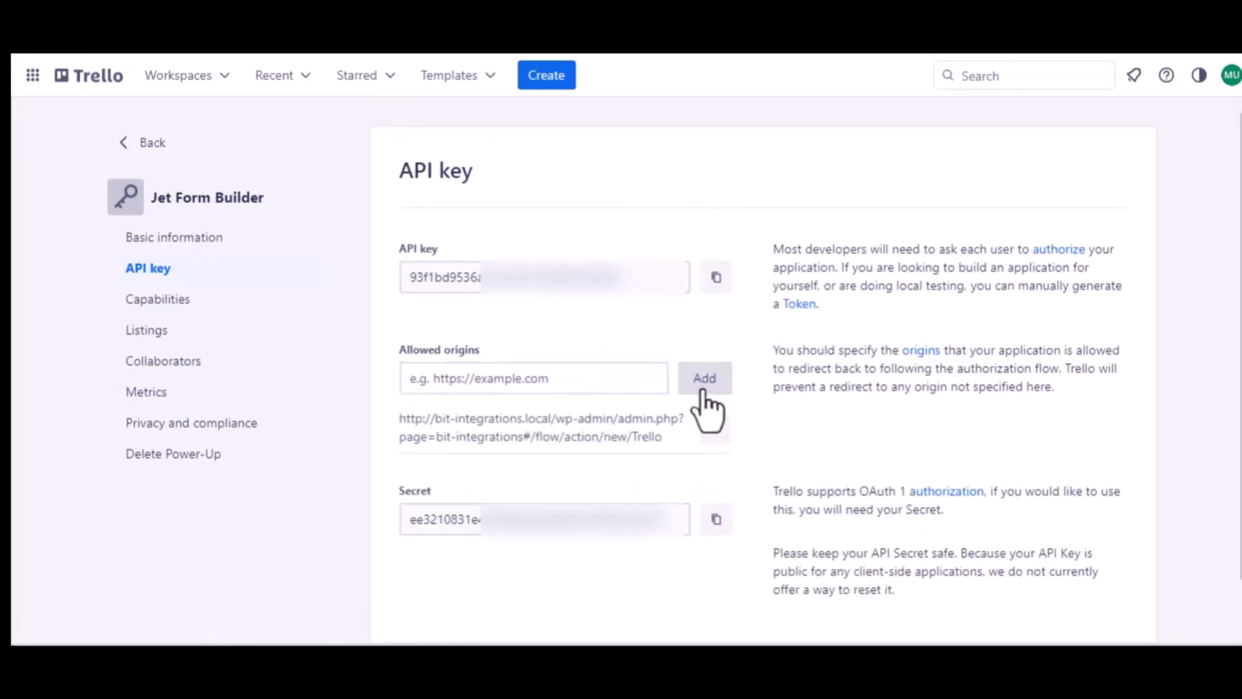
click(712, 285)
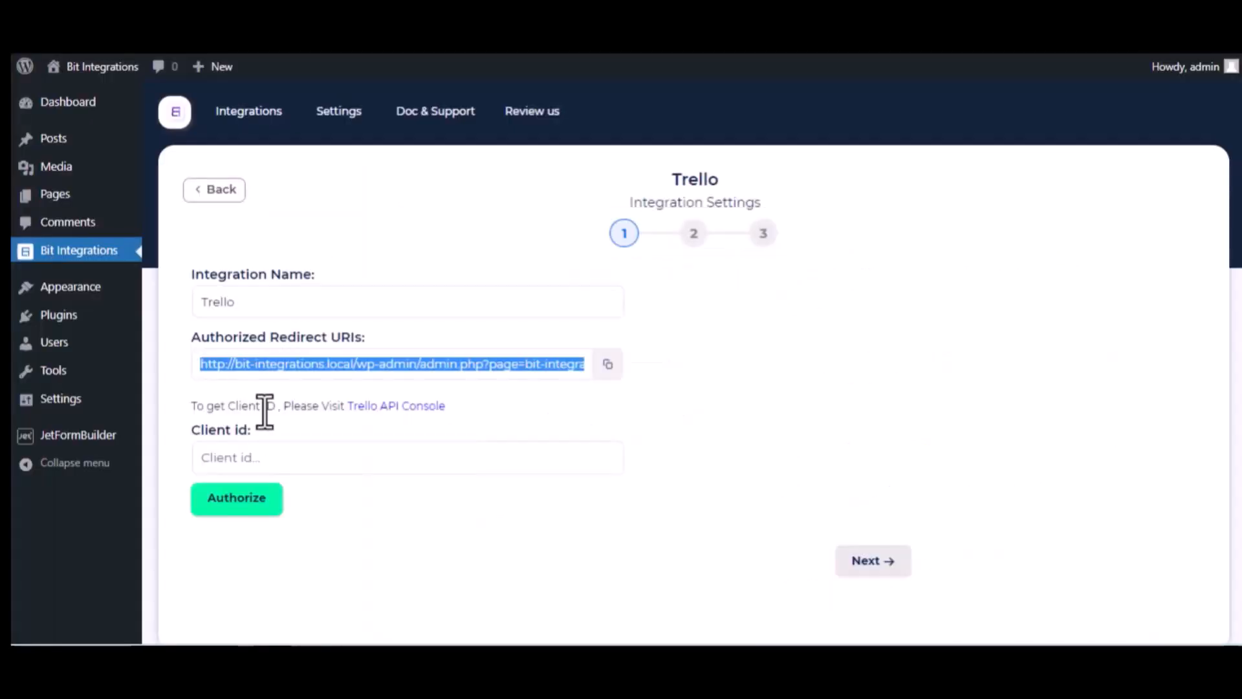
Step: Paste the API key as Client id, authorize, and allow Jet Form Builder Trello account access
click(267, 454)
key(ctrl+v)
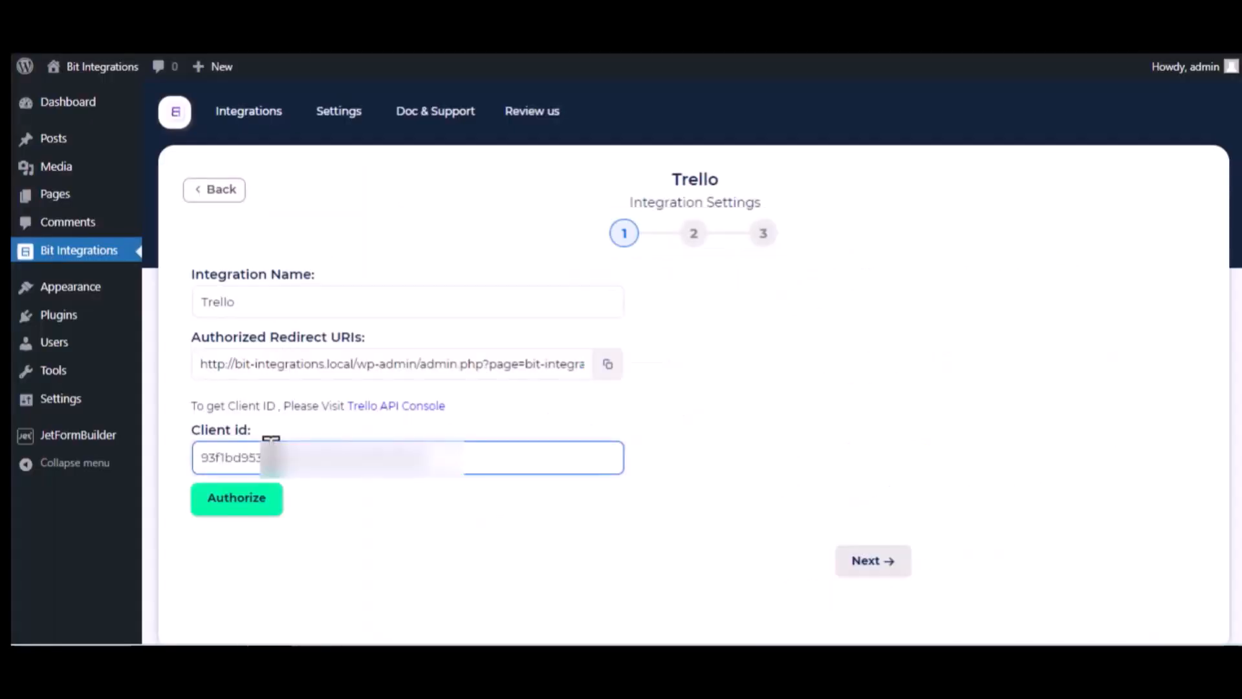
click(262, 506)
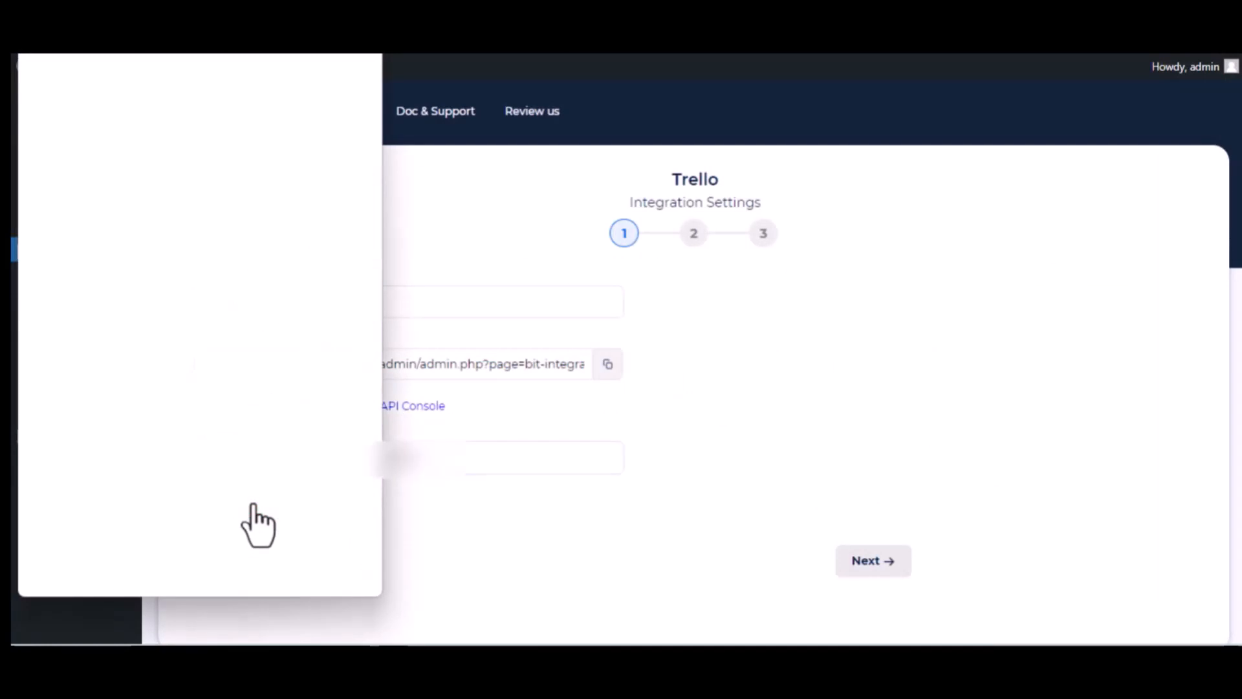
scroll(257, 524, down, 15)
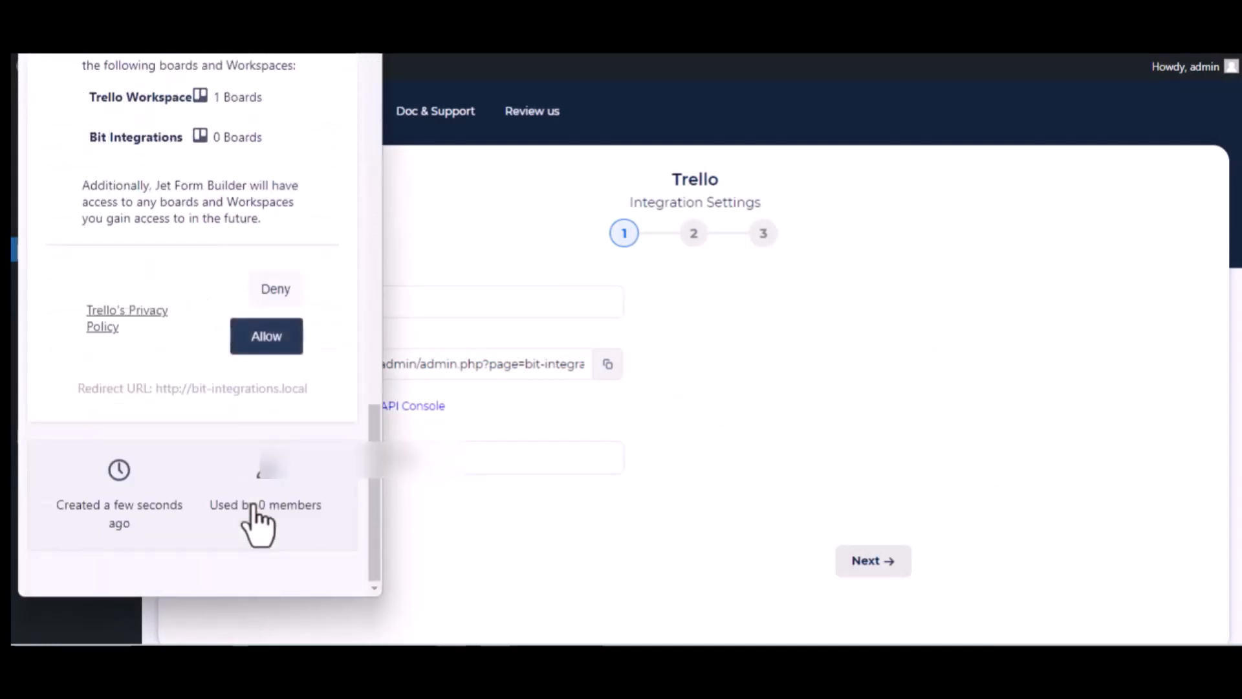
click(257, 344)
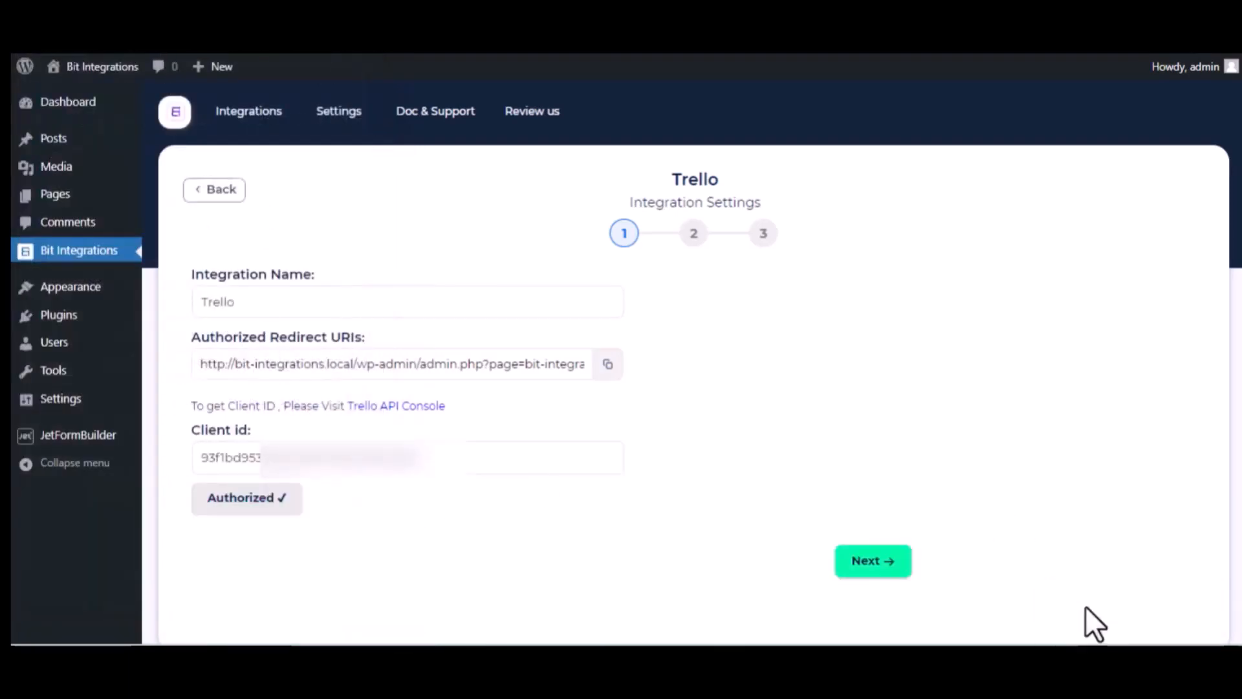
click(453, 468)
scroll(455, 485, down, 1)
click(456, 485)
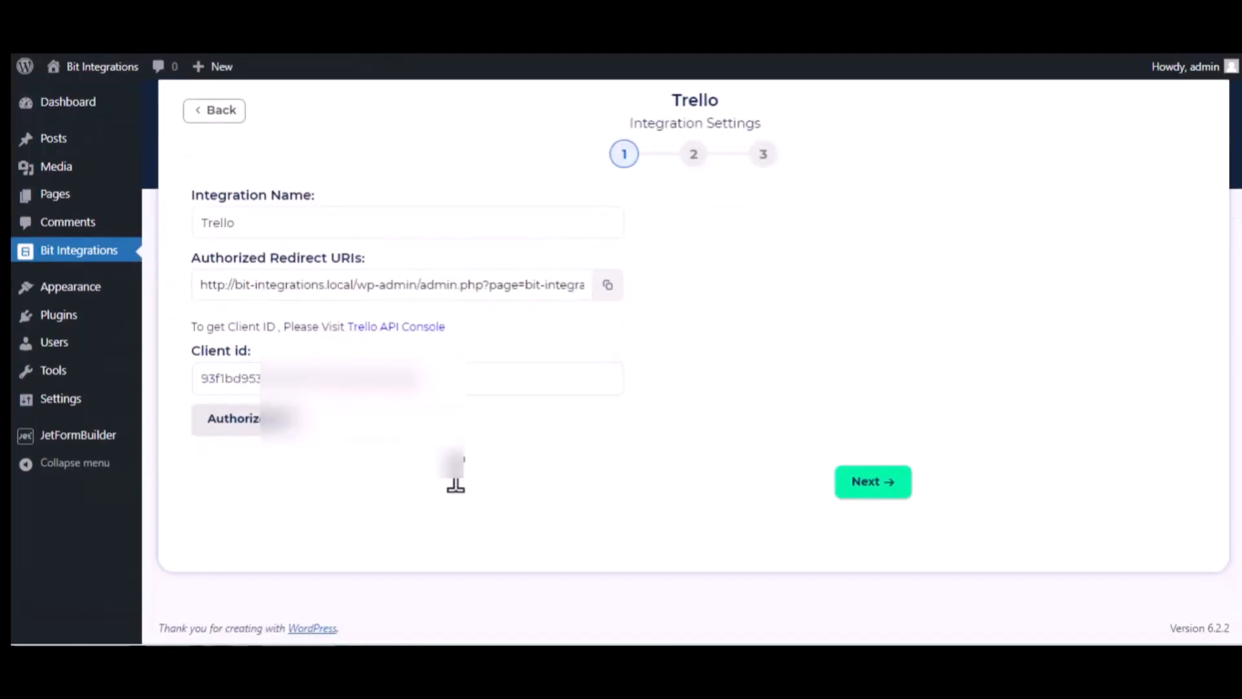
Step: Advance to step 2 and target the To Do list on the Bit Integrations board
click(880, 482)
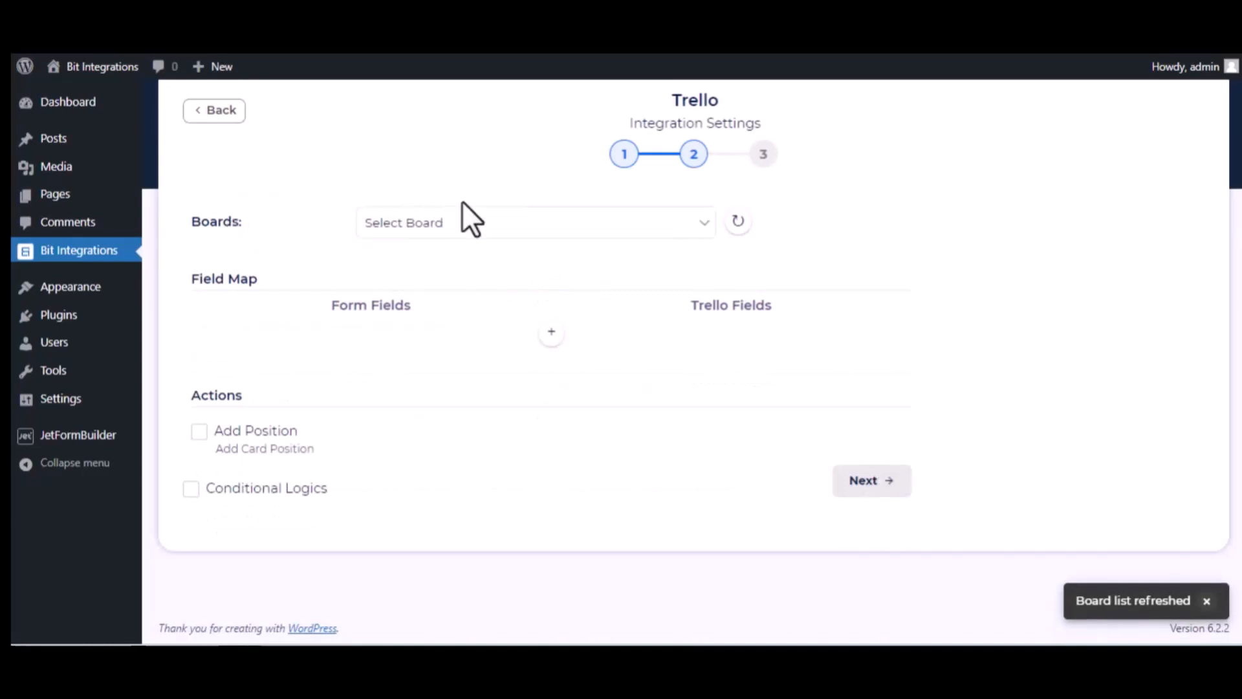
click(470, 222)
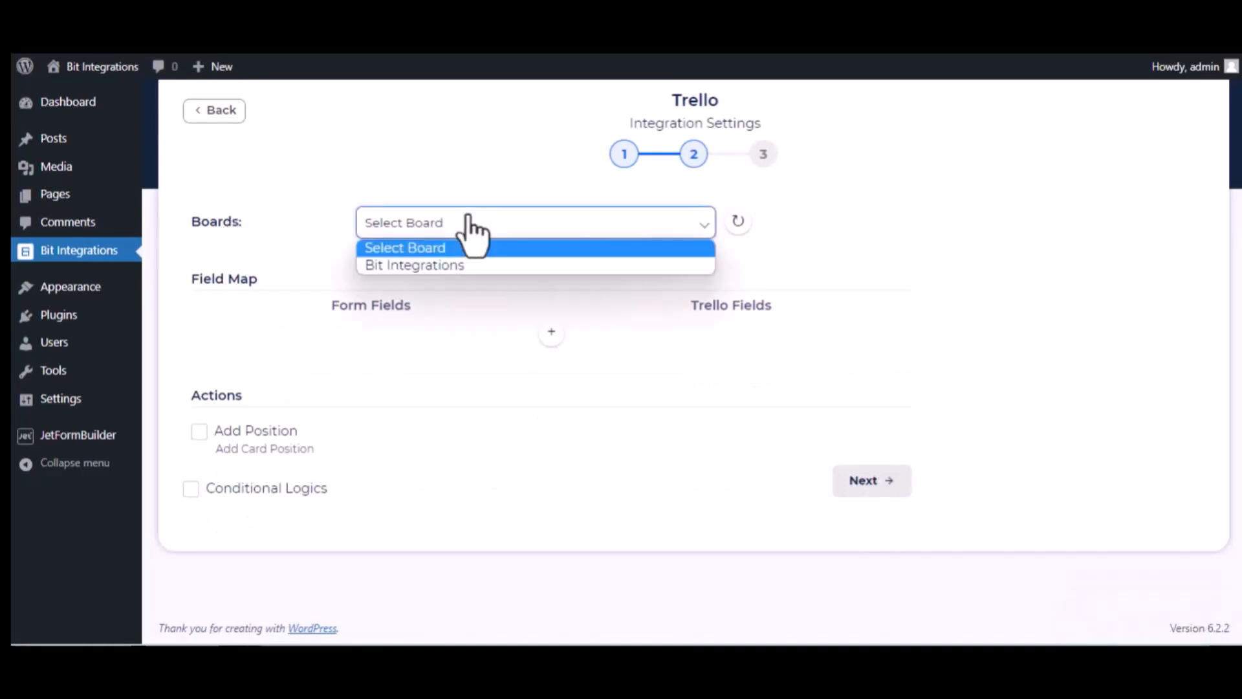
click(464, 266)
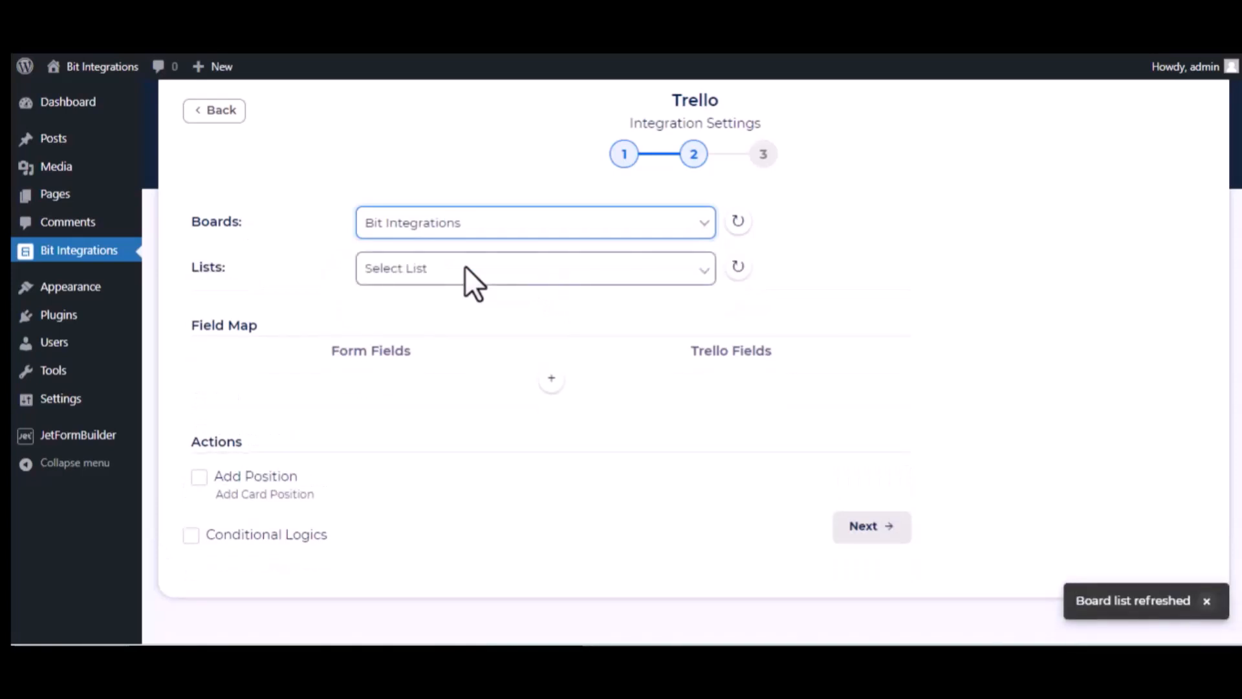
click(412, 275)
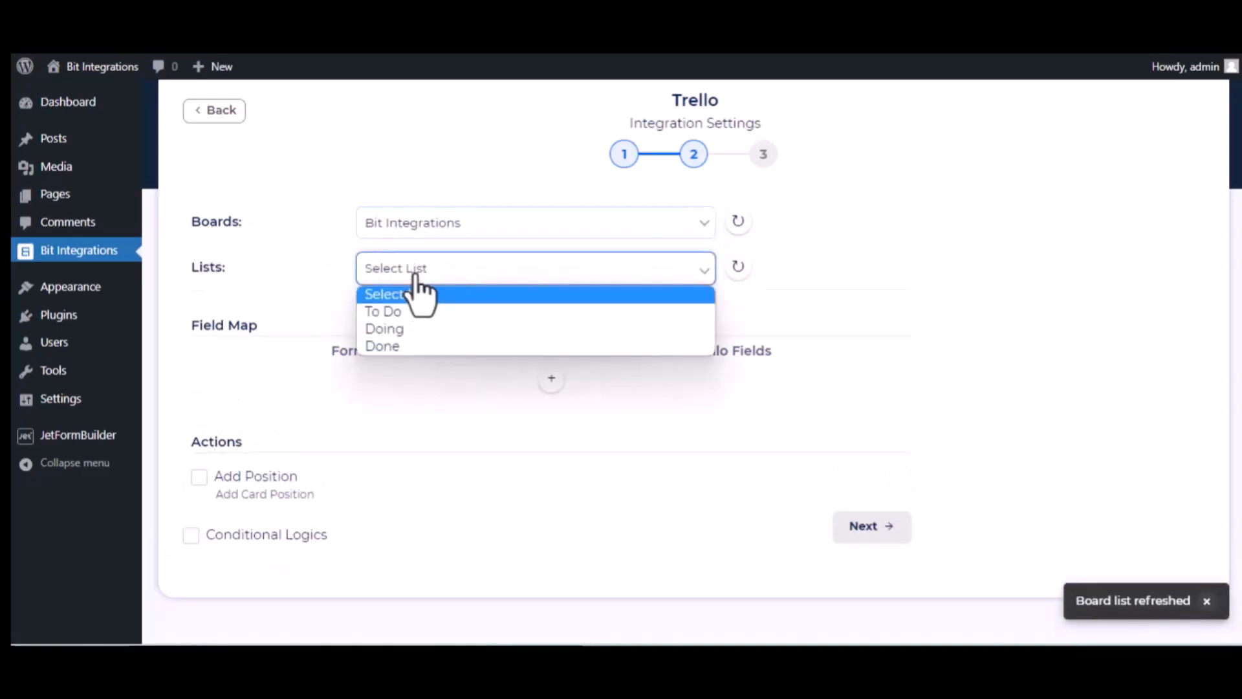
click(410, 313)
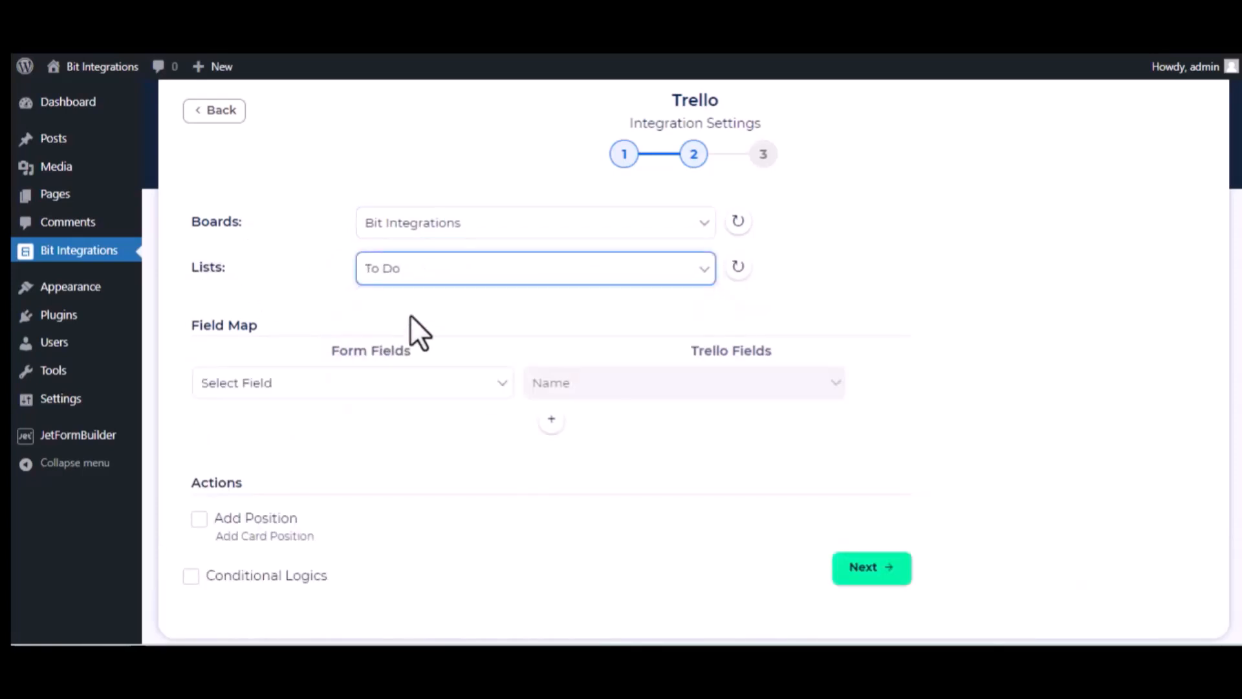
Step: Map Bit Integrations-name to the card name and the description form field to the card Description
click(434, 391)
scroll(394, 288, down, 5)
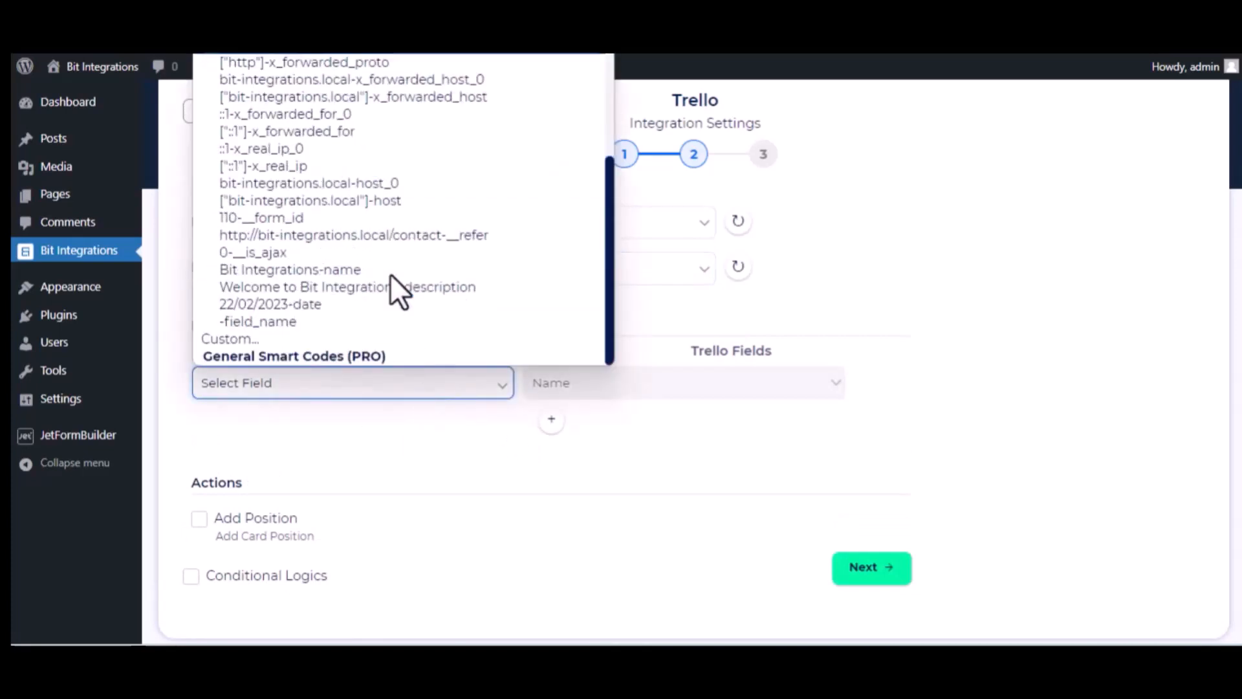
click(390, 271)
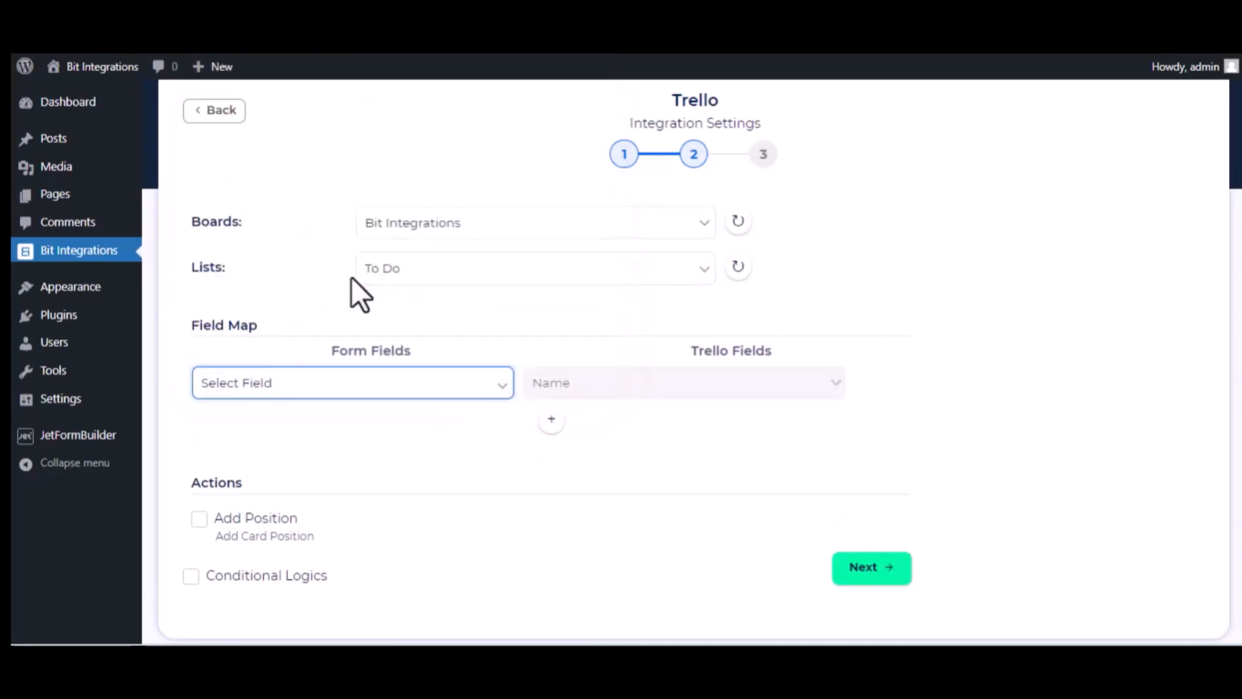
click(548, 422)
click(479, 430)
scroll(424, 328, down, 5)
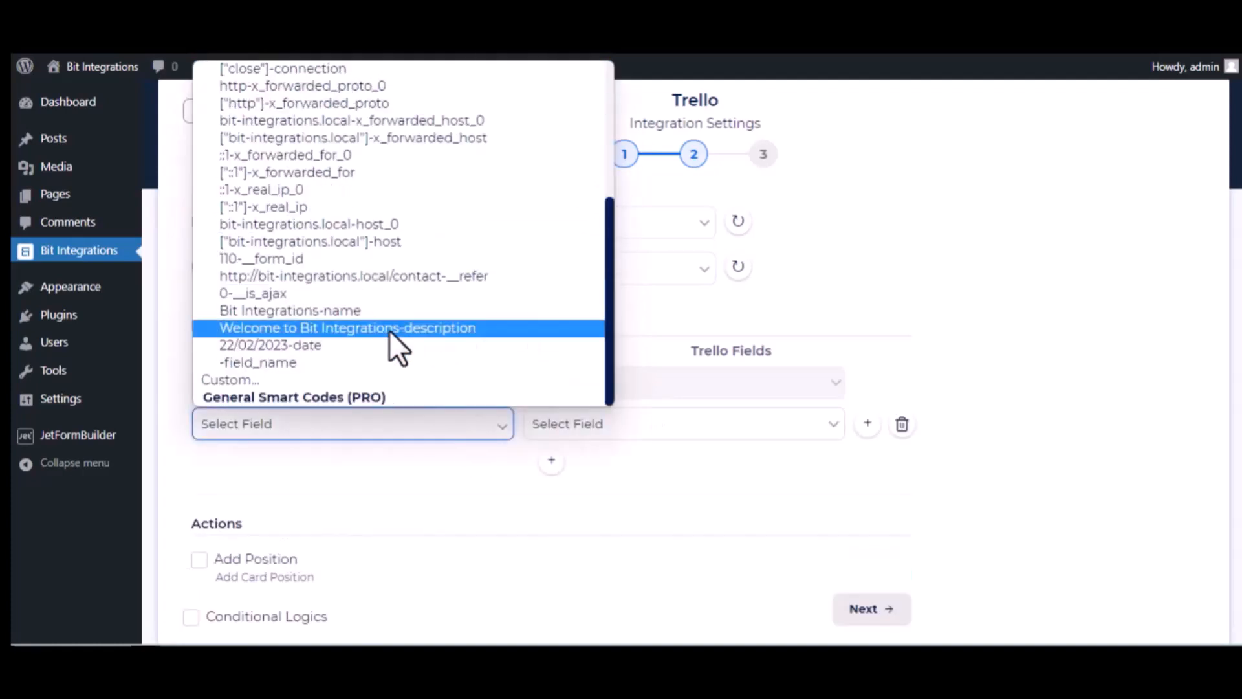
click(355, 330)
click(680, 432)
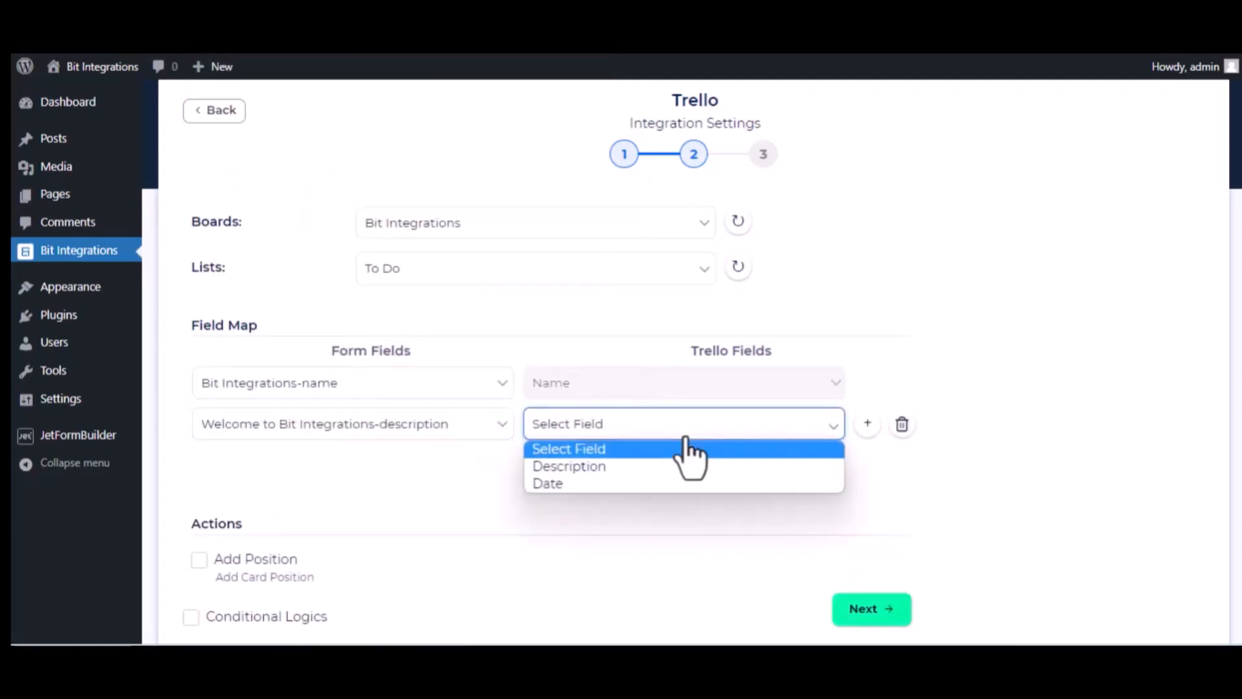
click(655, 465)
Step: Add a third mapping row linking the 22/02/2023-date form field to the card Date
click(551, 462)
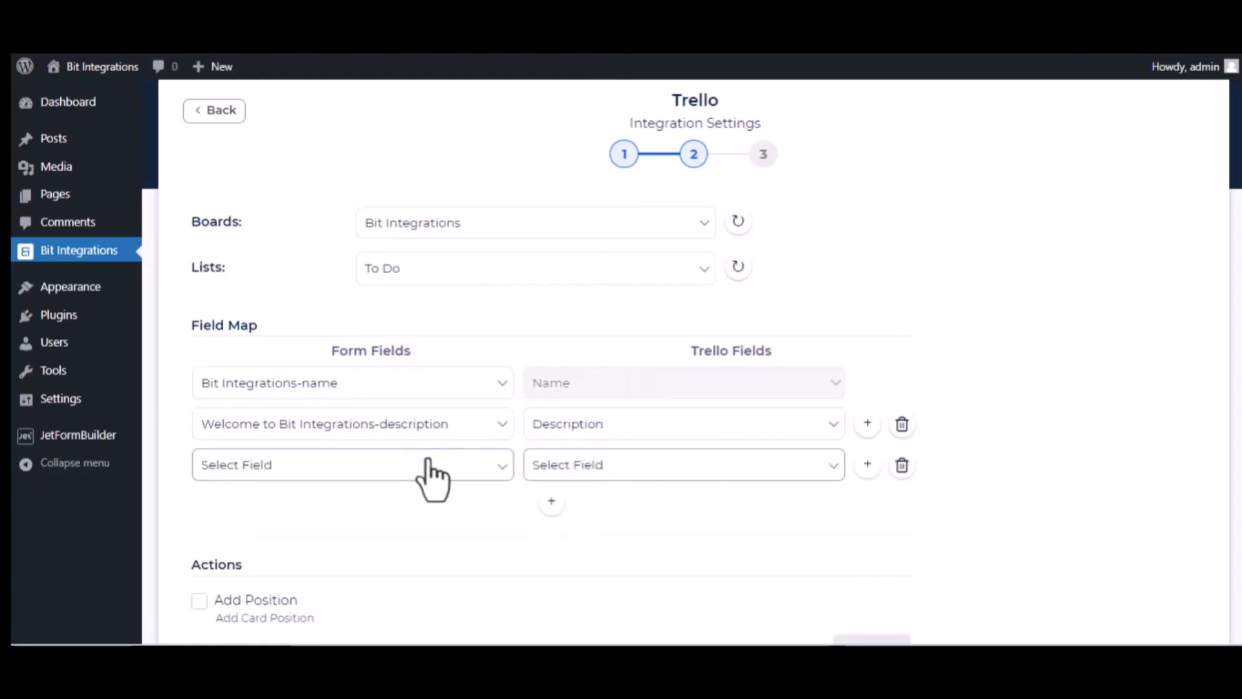
click(427, 465)
scroll(442, 414, down, 5)
click(367, 385)
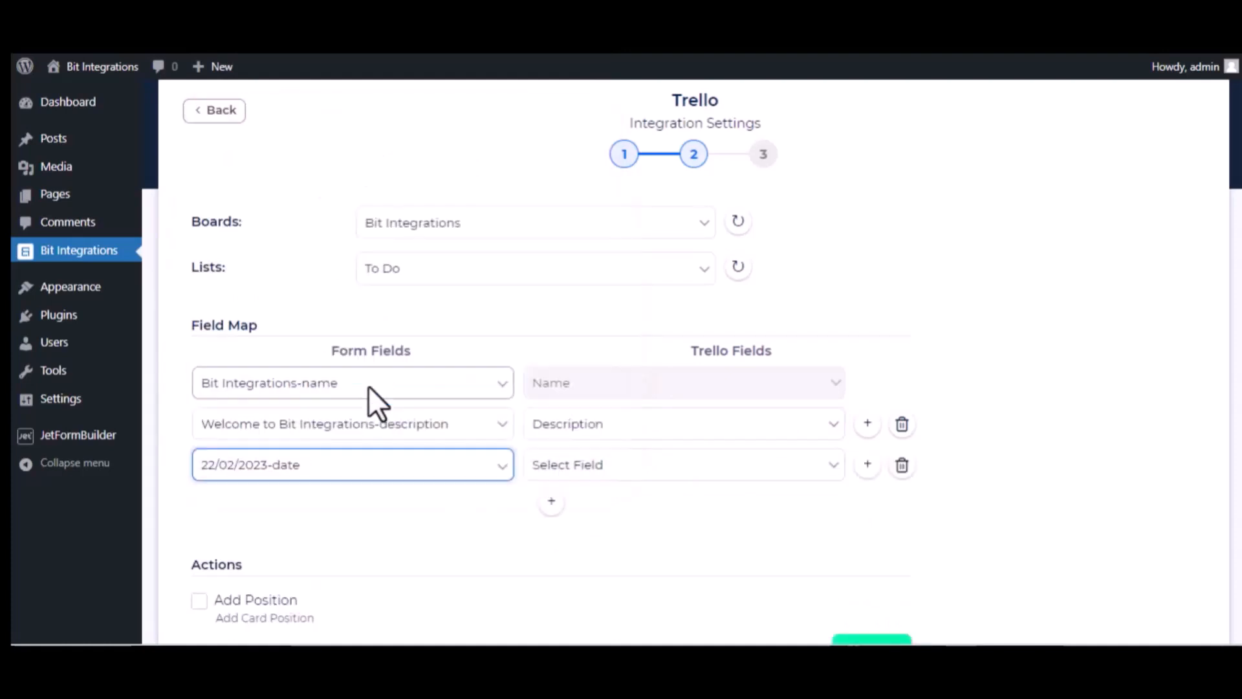
click(611, 467)
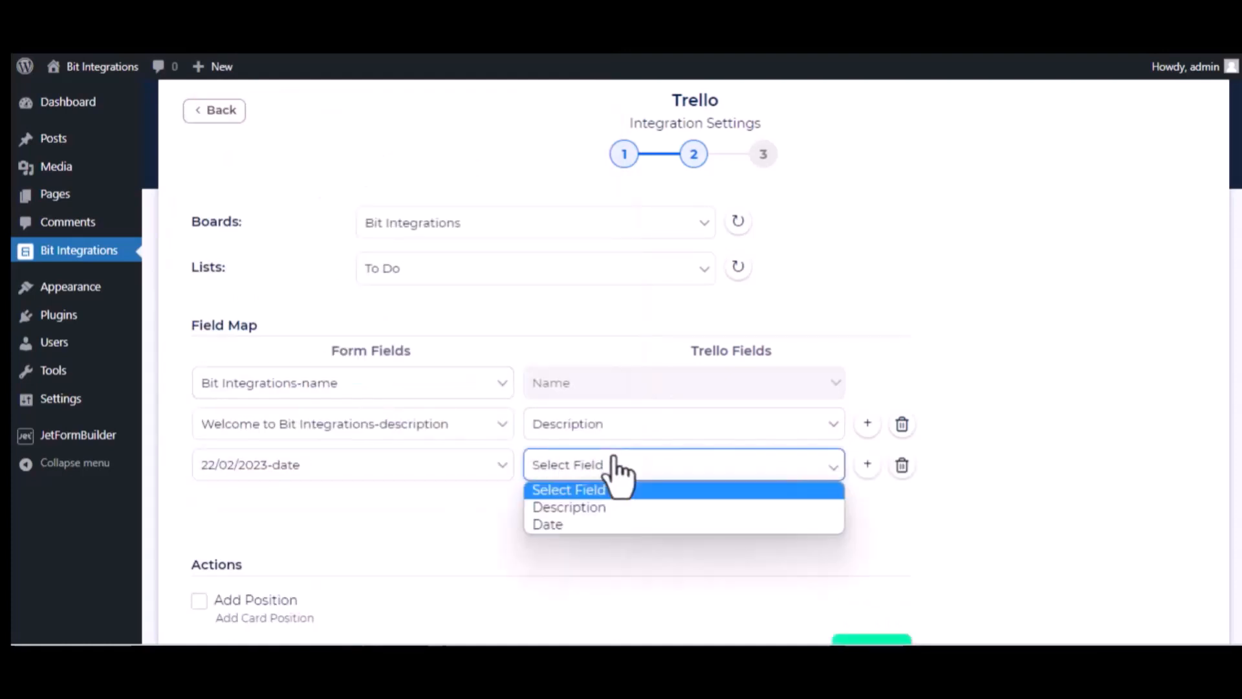
click(584, 523)
Step: Finish and save the Trello integration
scroll(386, 569, down, 3)
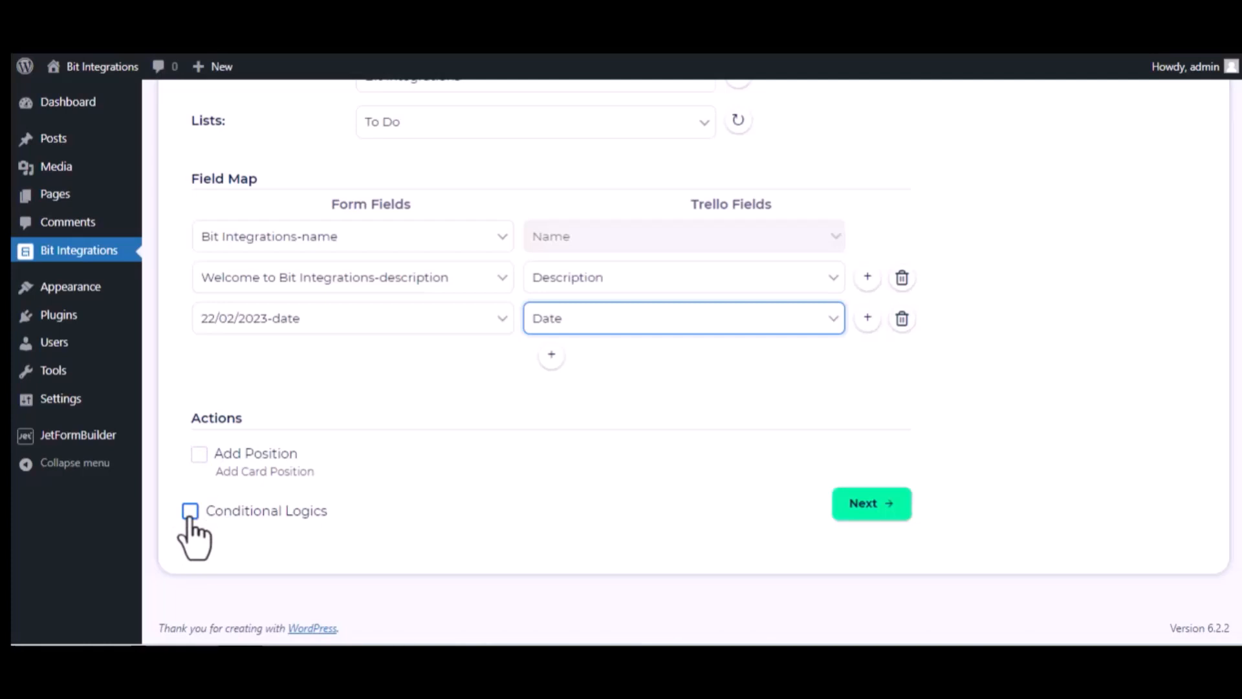
click(888, 501)
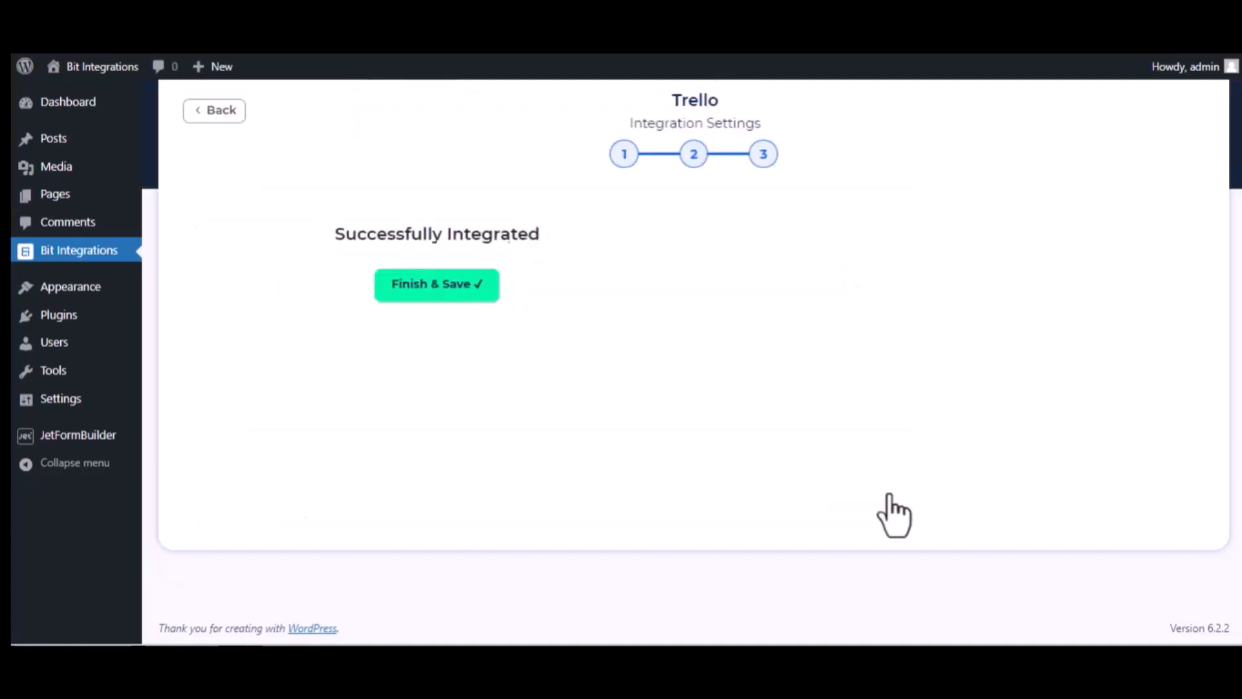
click(690, 285)
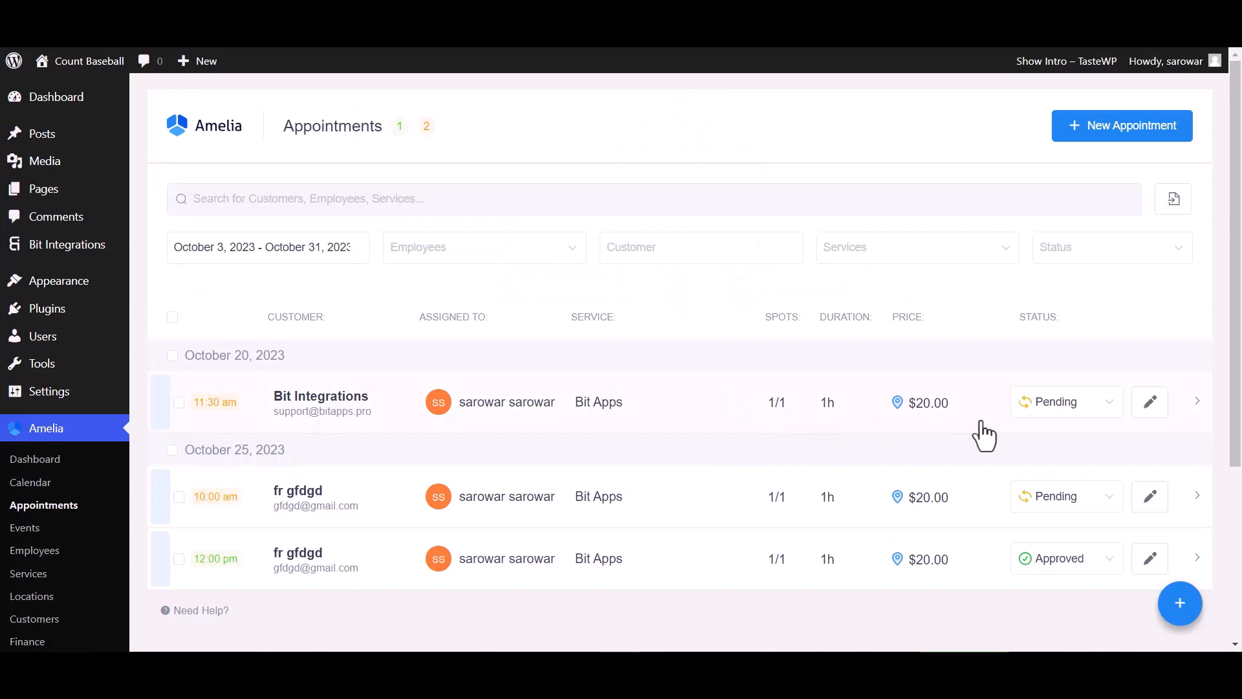
Step: Approve the October 20 Amelia appointment and open the resulting Bit Integrations card in Trello's To Do list
click(1040, 406)
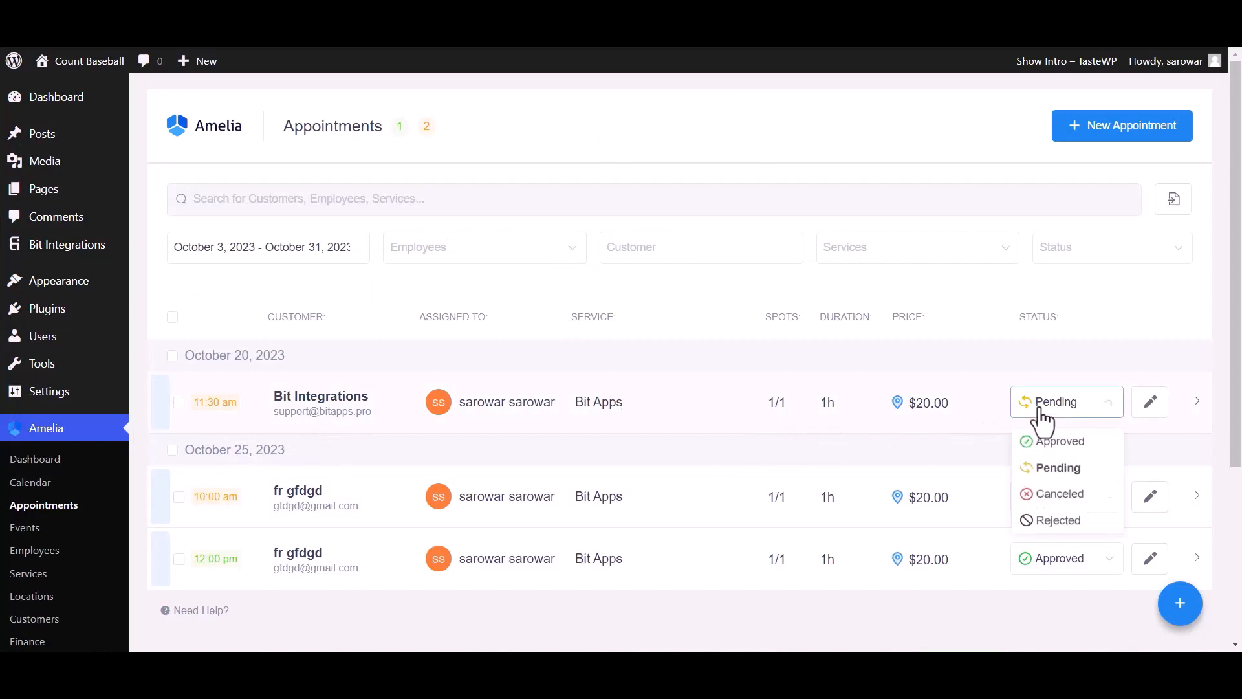
click(1039, 442)
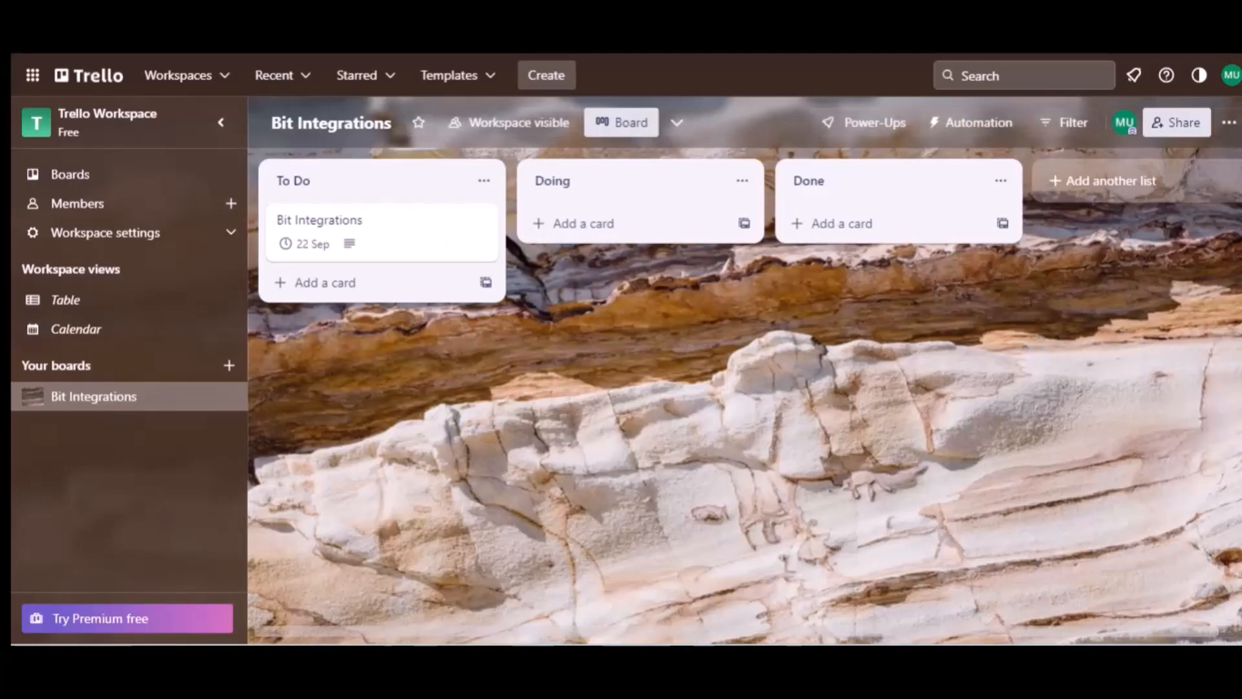
click(329, 189)
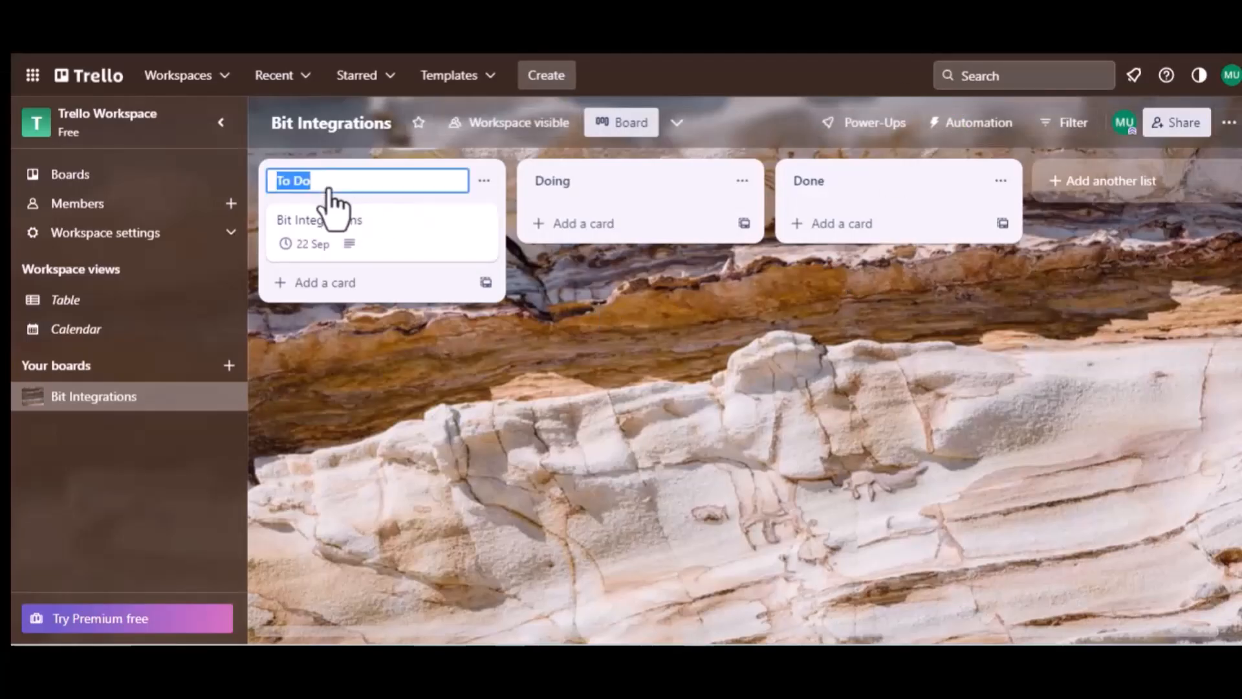
click(339, 224)
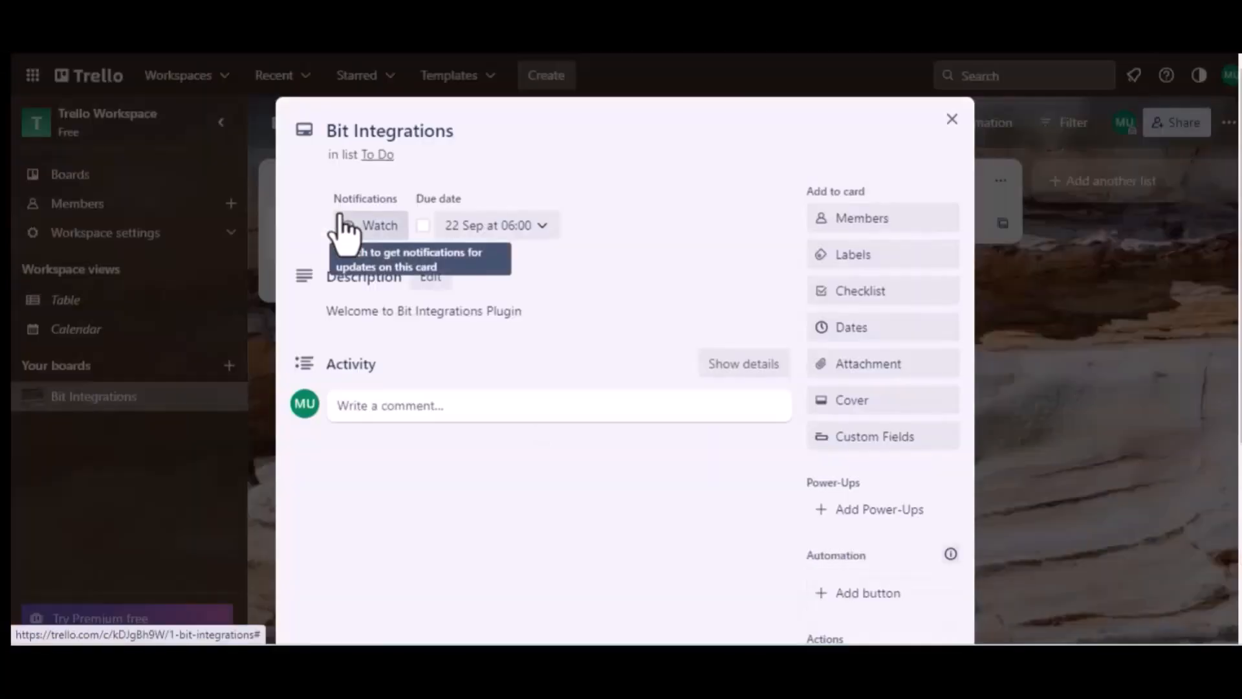